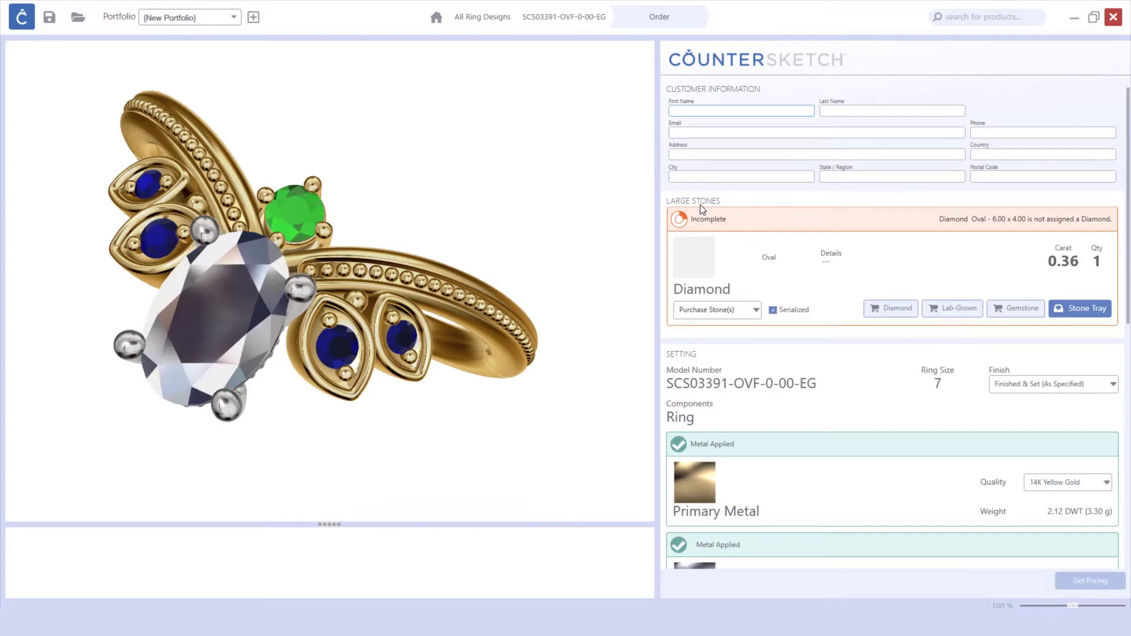
# Try the Use My Stone(s) and No Stone(s) Supplied options for the large oval diamond, returning it to Purchase Stone(s)
pyautogui.click(749, 312)
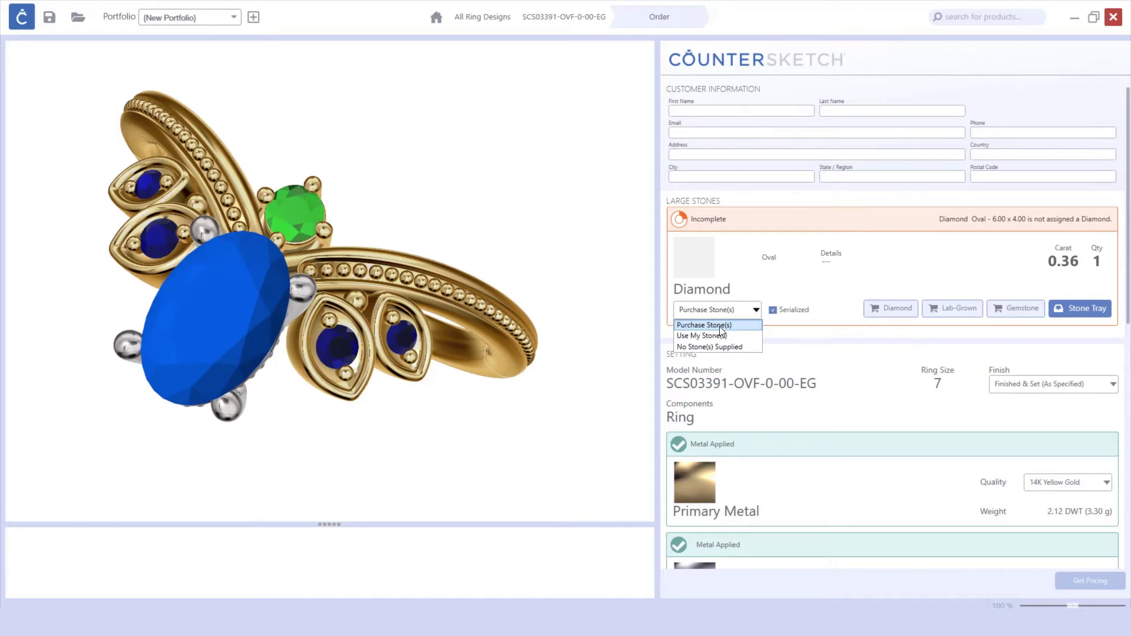
pyautogui.click(723, 336)
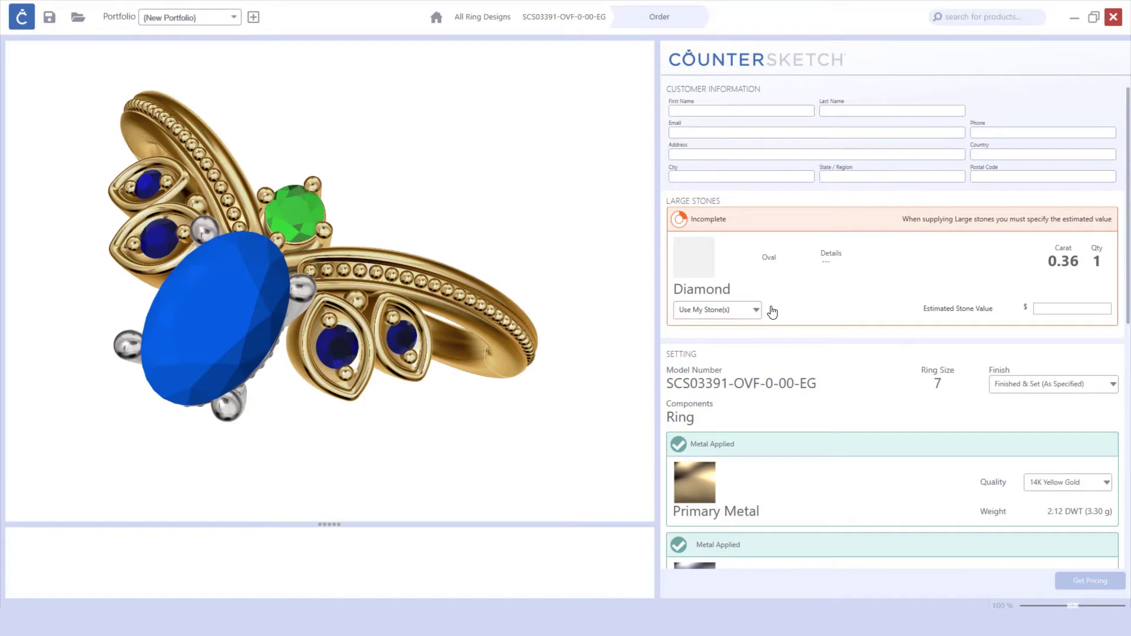
pyautogui.click(1068, 309)
pyautogui.click(756, 311)
pyautogui.click(747, 347)
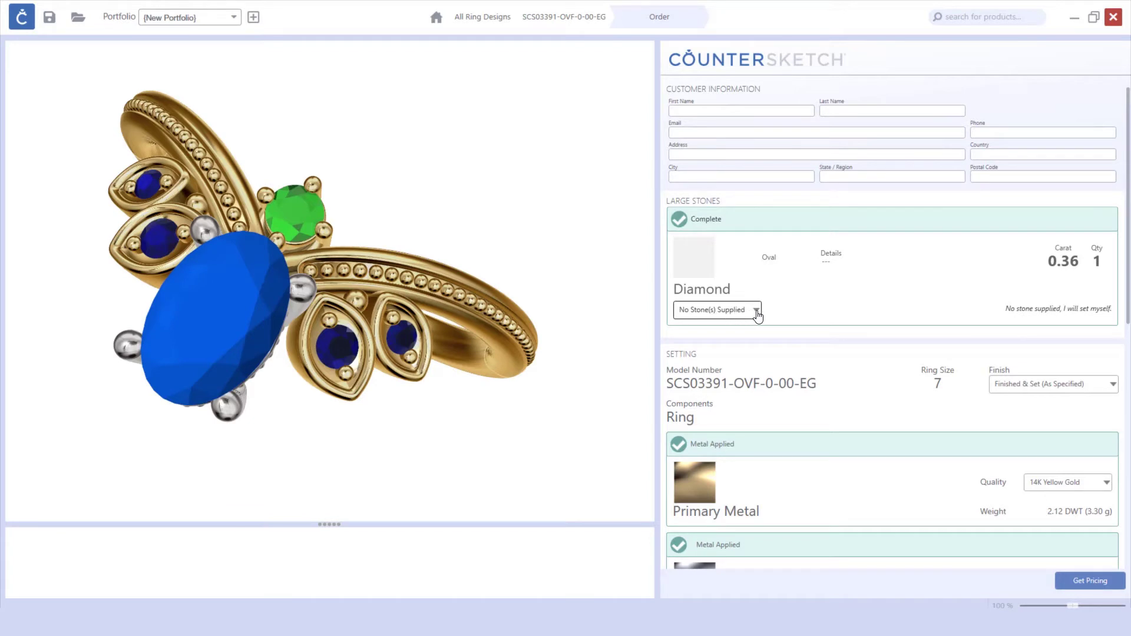
pyautogui.click(757, 316)
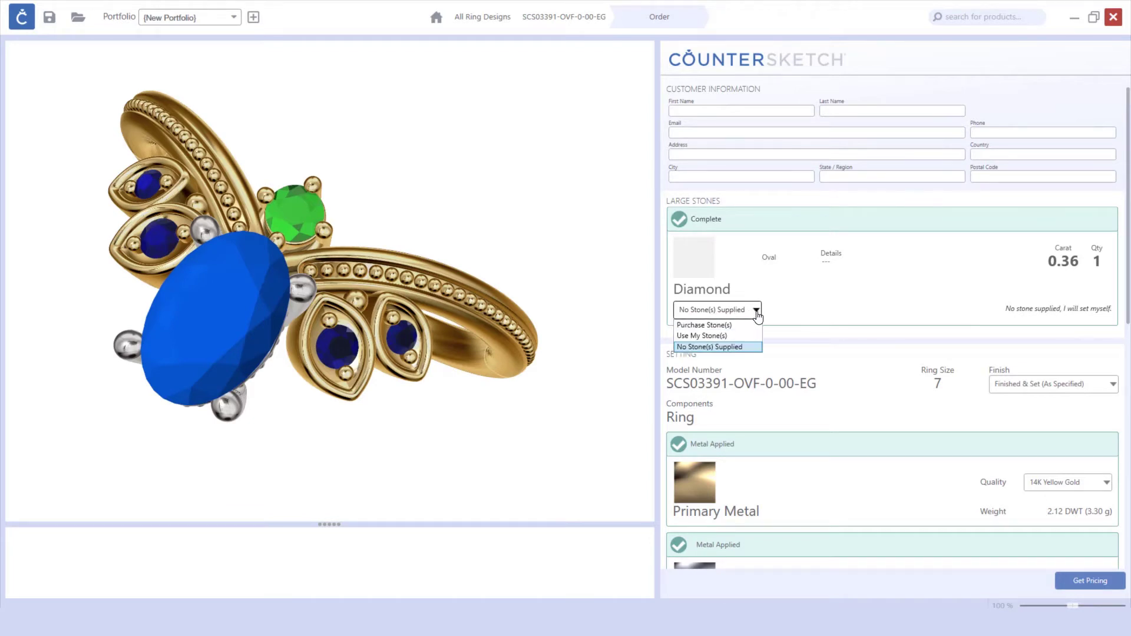
pyautogui.click(749, 324)
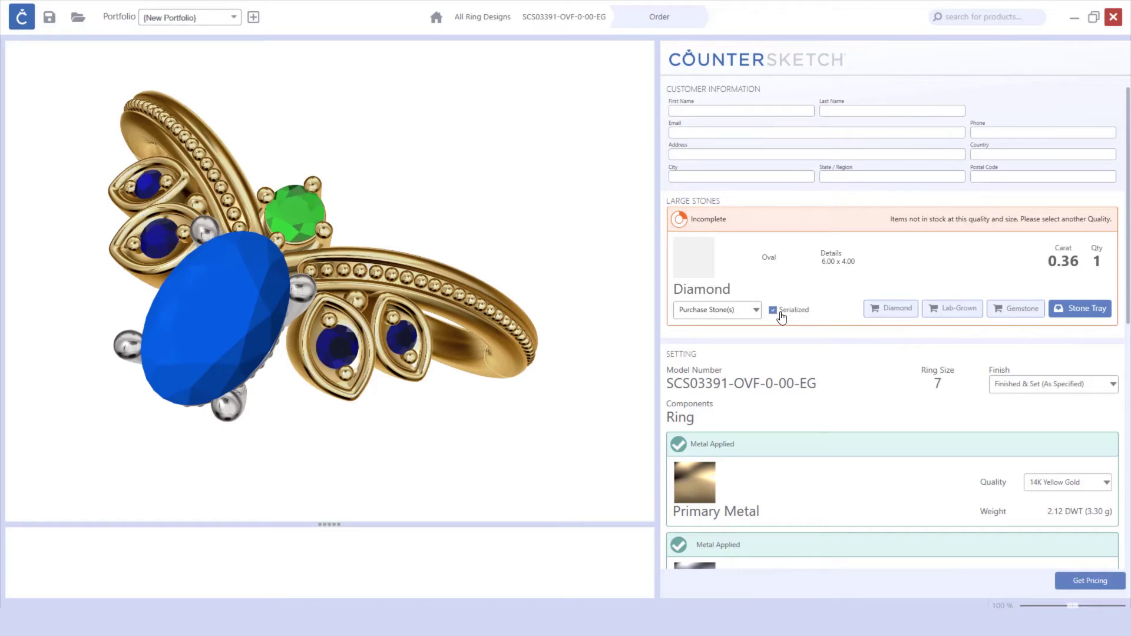
# Make the large oval diamond non-serialized and set its quality to SI2-SI3:G-H
pyautogui.click(772, 310)
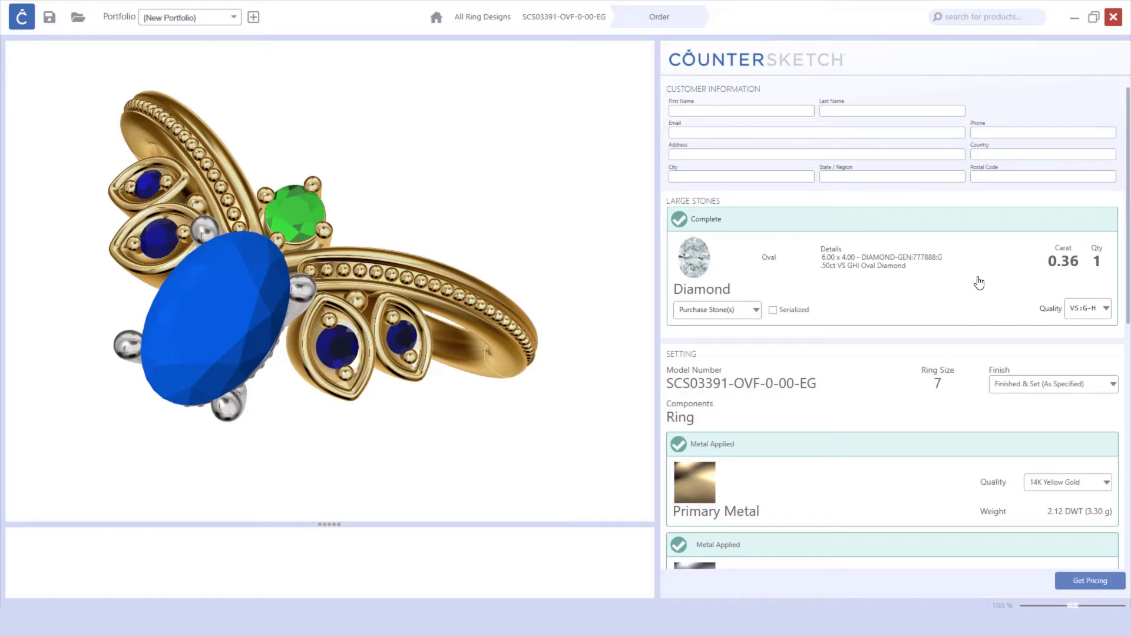
pyautogui.click(1105, 309)
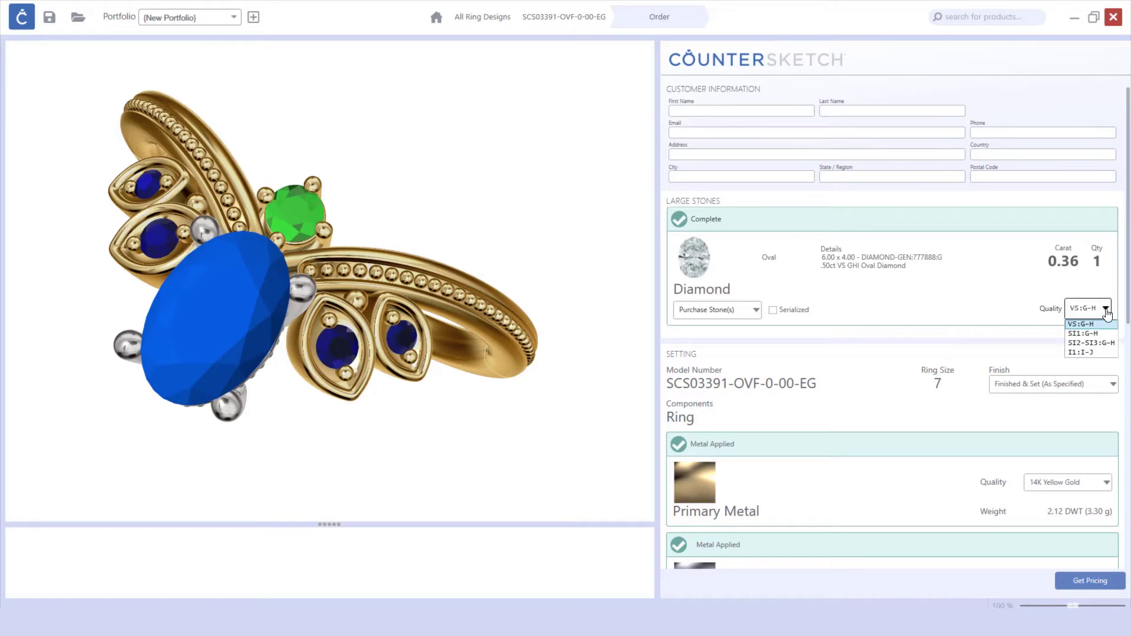
pyautogui.click(1097, 344)
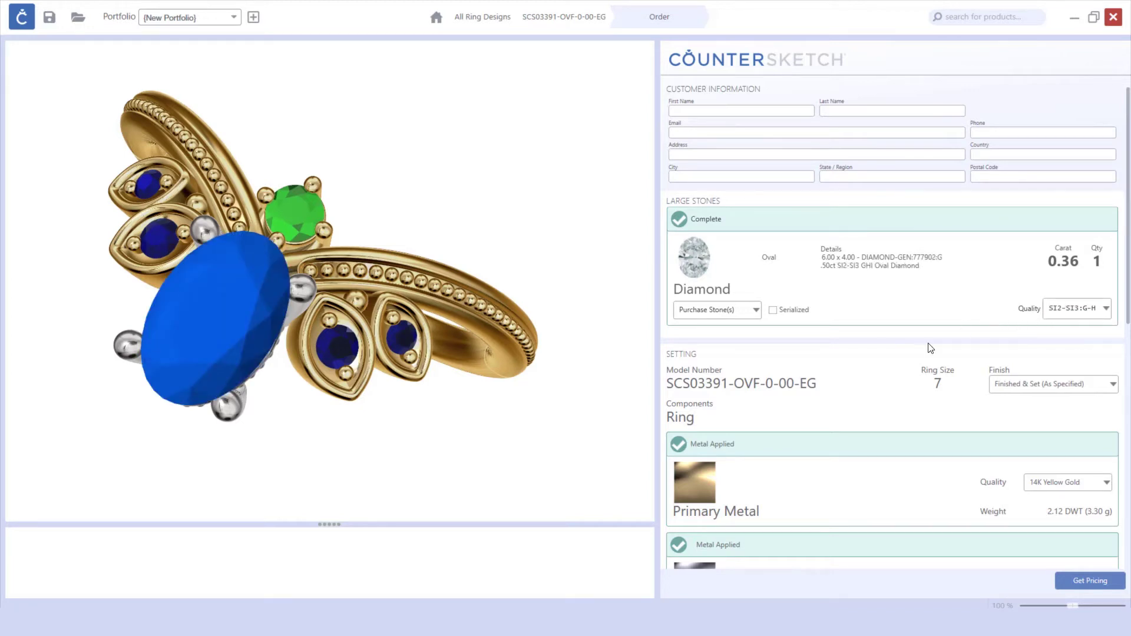
# Examine the ring's finish options, its rendered metals and the quality choices for the primary metal
pyautogui.scroll(-2, 899, 362)
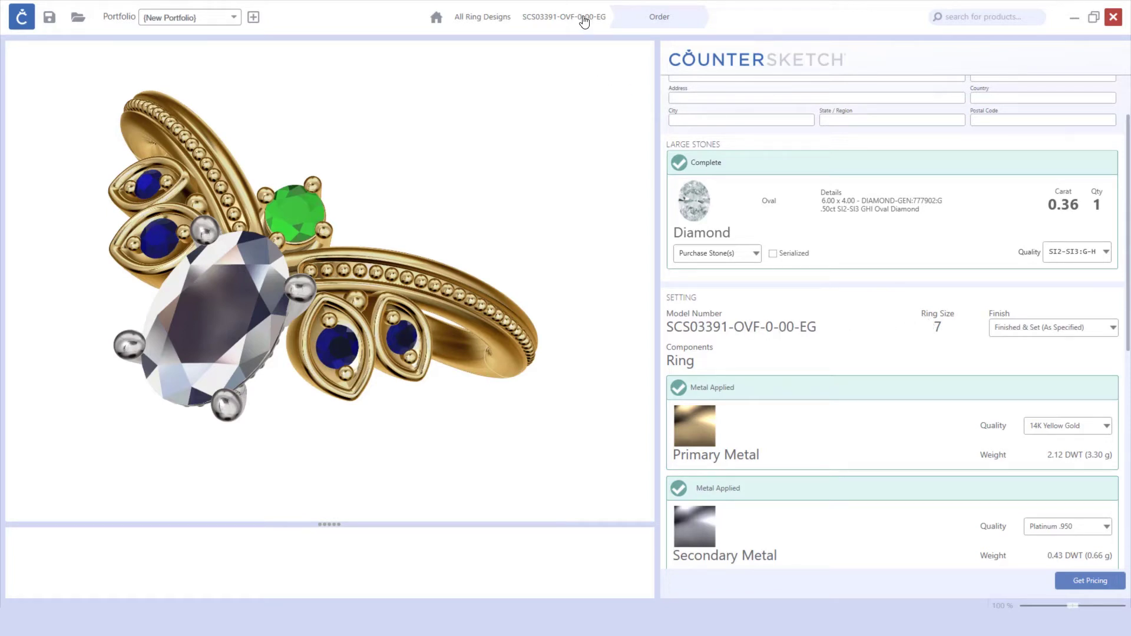
pyautogui.click(1114, 329)
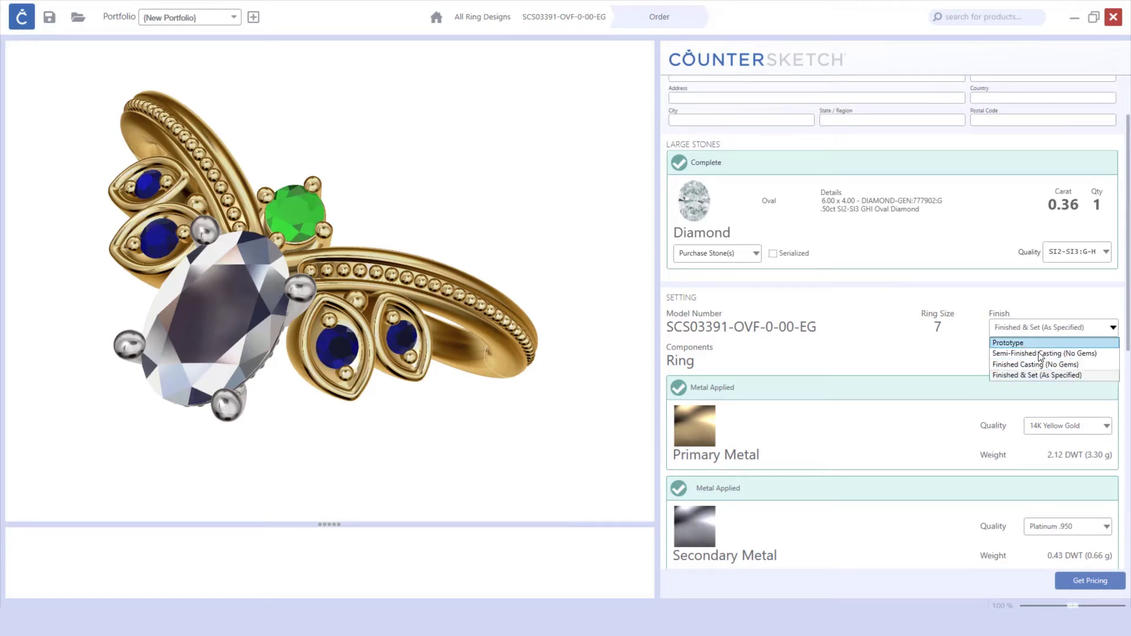
pyautogui.click(873, 356)
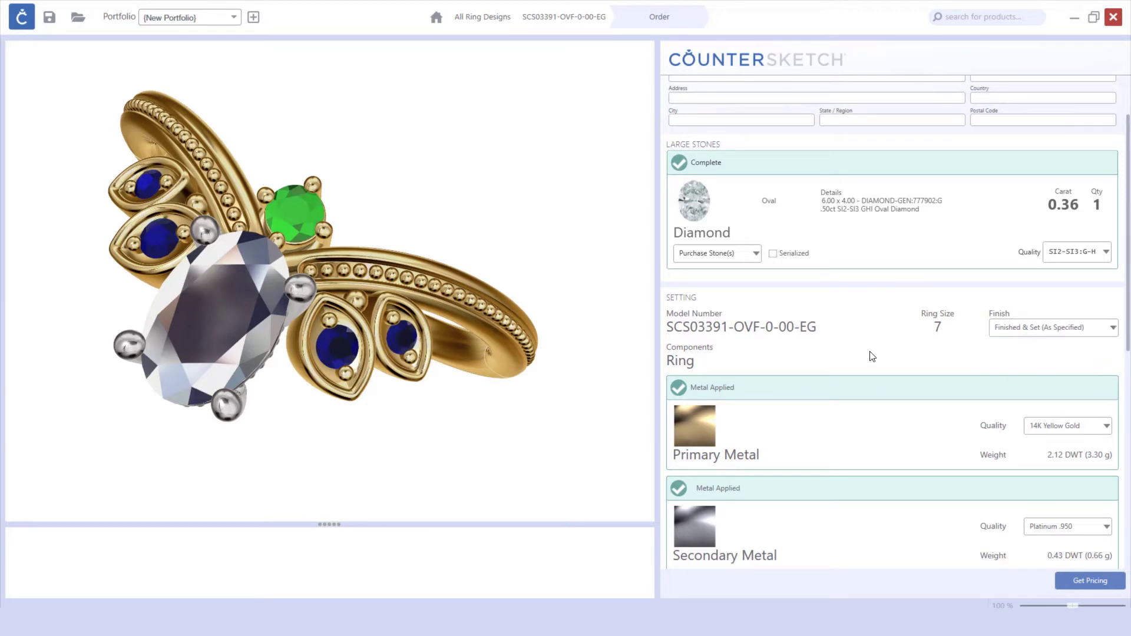
pyautogui.scroll(-3, 867, 334)
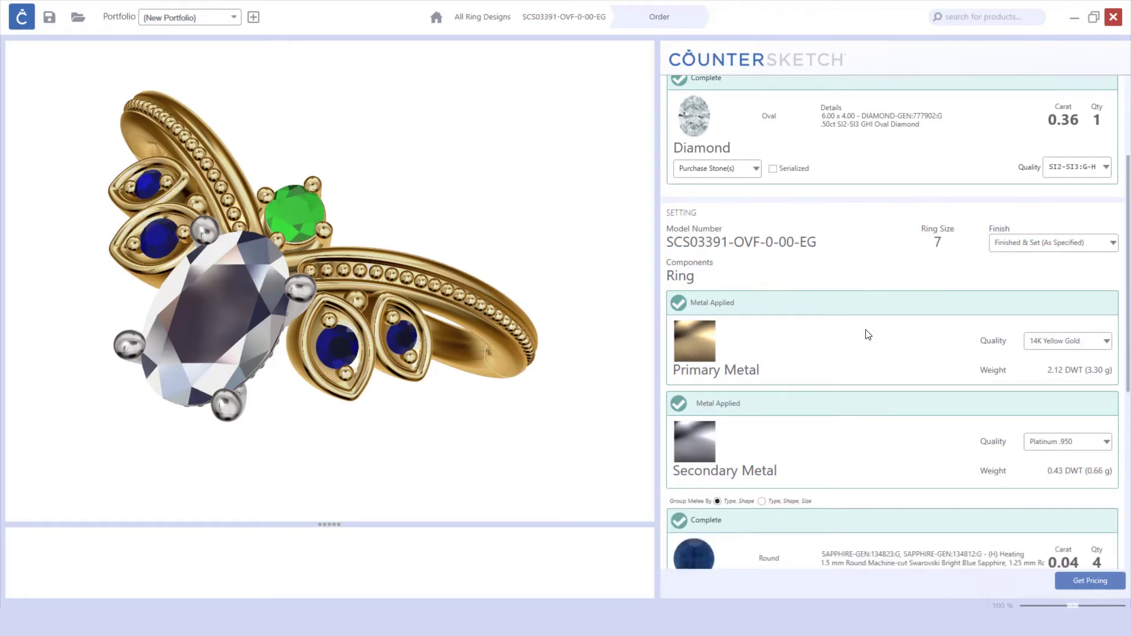
pyautogui.scroll(-3, 868, 334)
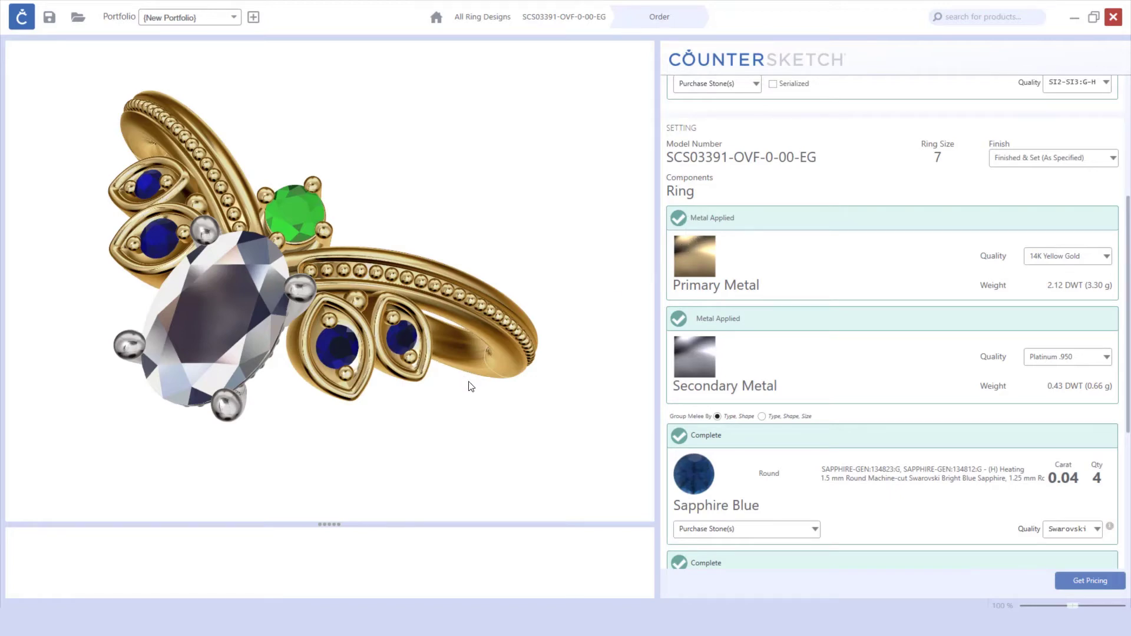
pyautogui.moveTo(467, 383)
pyautogui.mouseDown()
pyautogui.moveTo(449, 319)
pyautogui.moveTo(419, 321)
pyautogui.moveTo(459, 341)
pyautogui.moveTo(469, 368)
pyautogui.mouseUp()
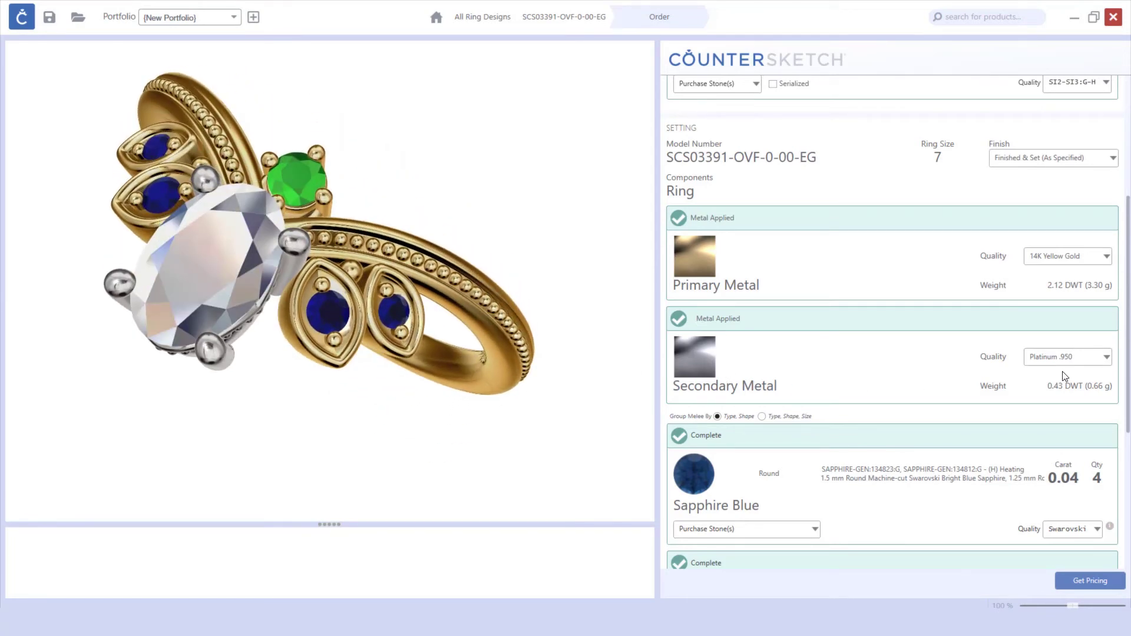
pyautogui.click(1108, 258)
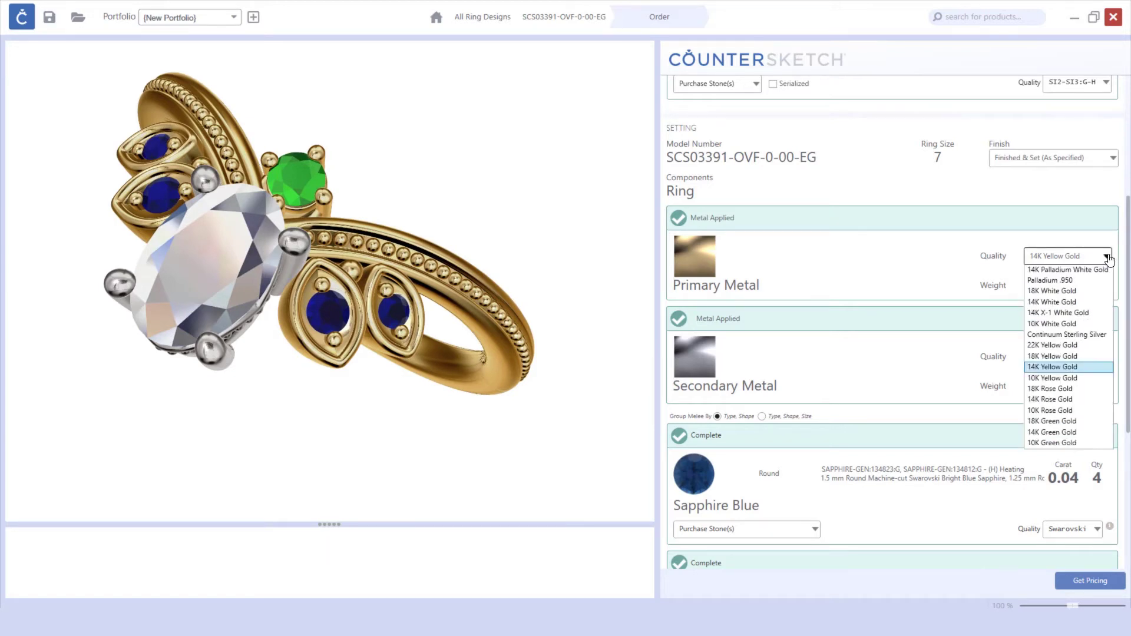
pyautogui.click(935, 261)
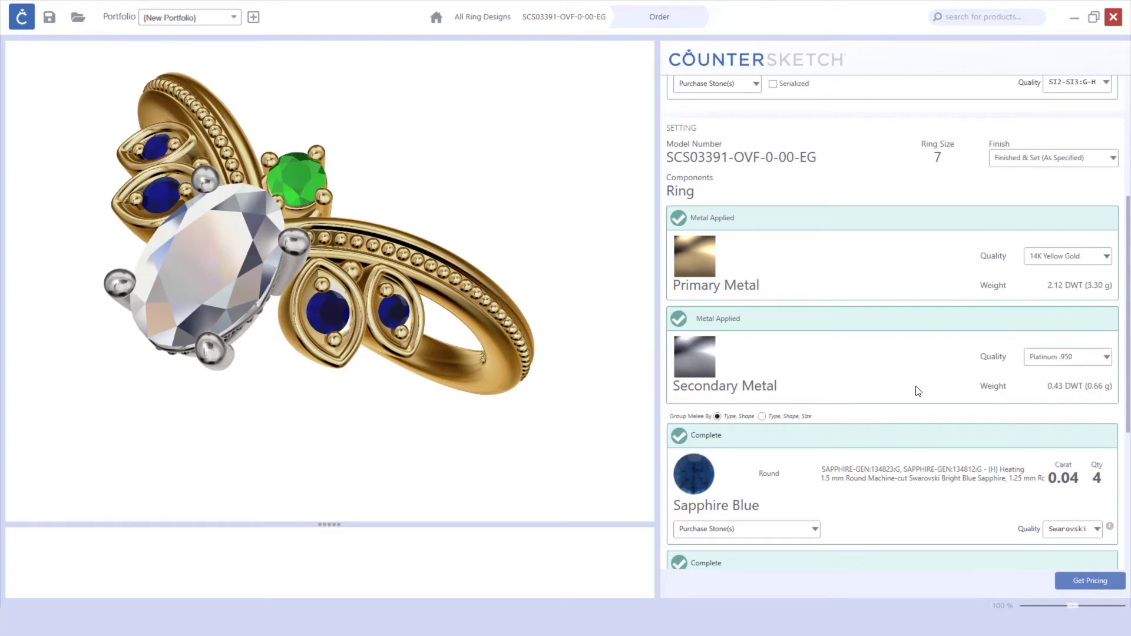
# Group the ring's melee stones by type, shape and size
pyautogui.scroll(-5, 918, 386)
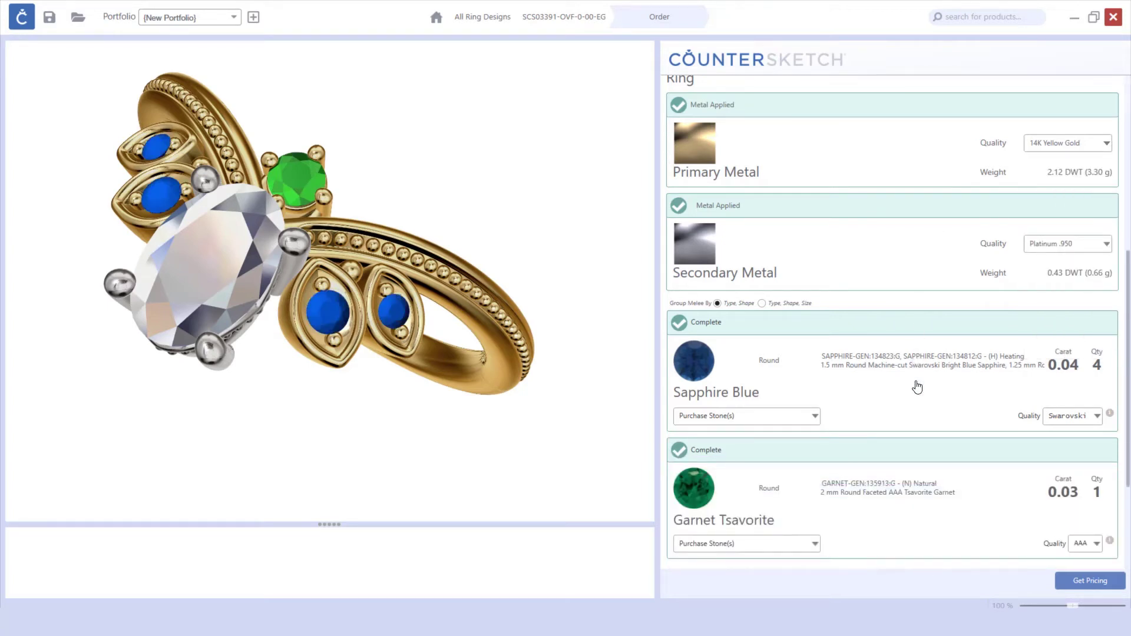
pyautogui.scroll(-2, 918, 386)
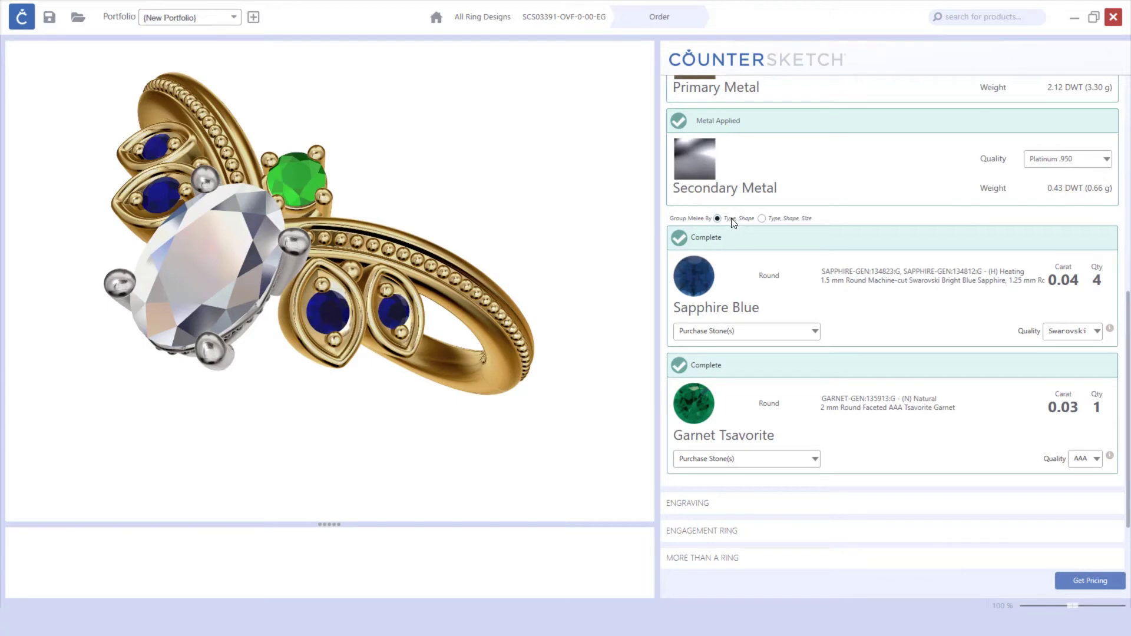
pyautogui.click(762, 218)
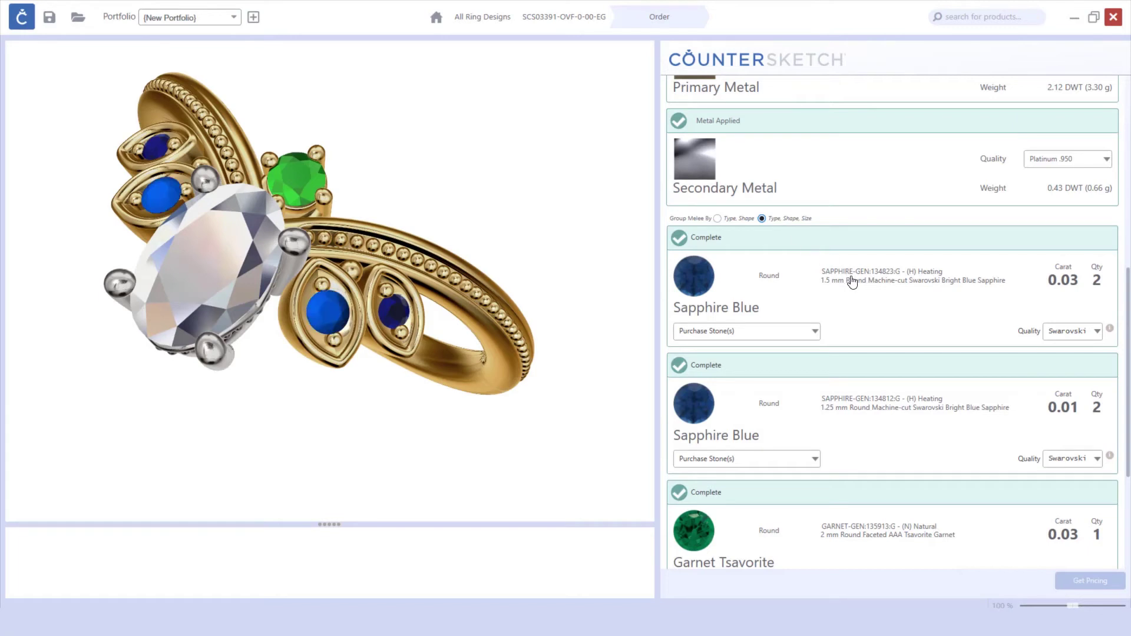
# Set the 1.5 mm blue sapphires to AAA quality and the 1.25 mm blue sapphires to AA quality
pyautogui.scroll(-1, 853, 283)
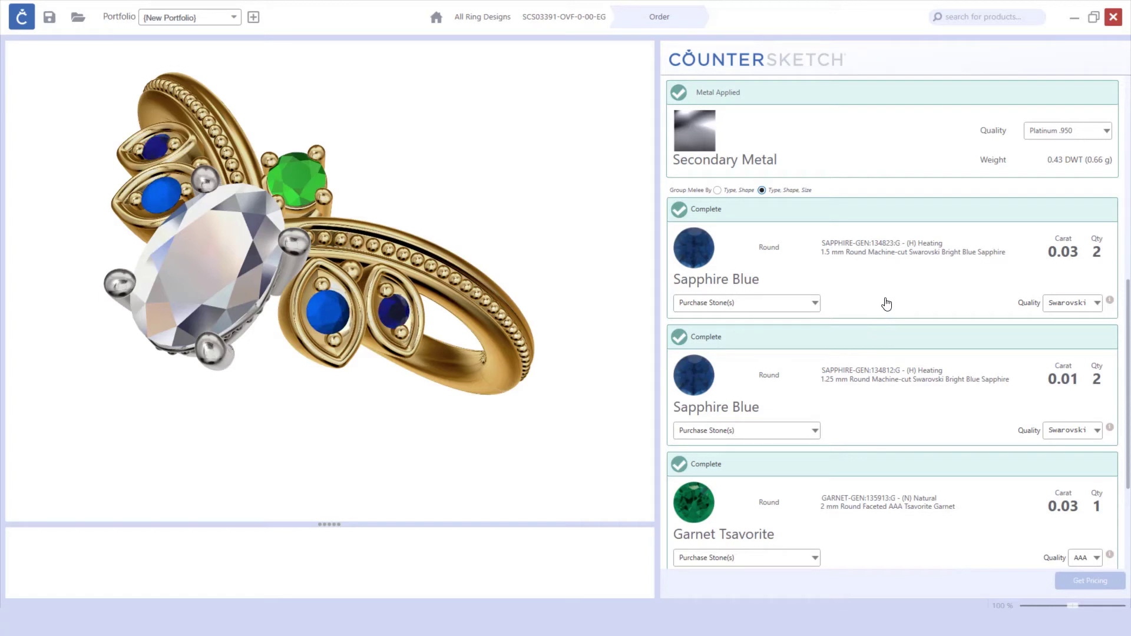
pyautogui.click(1098, 304)
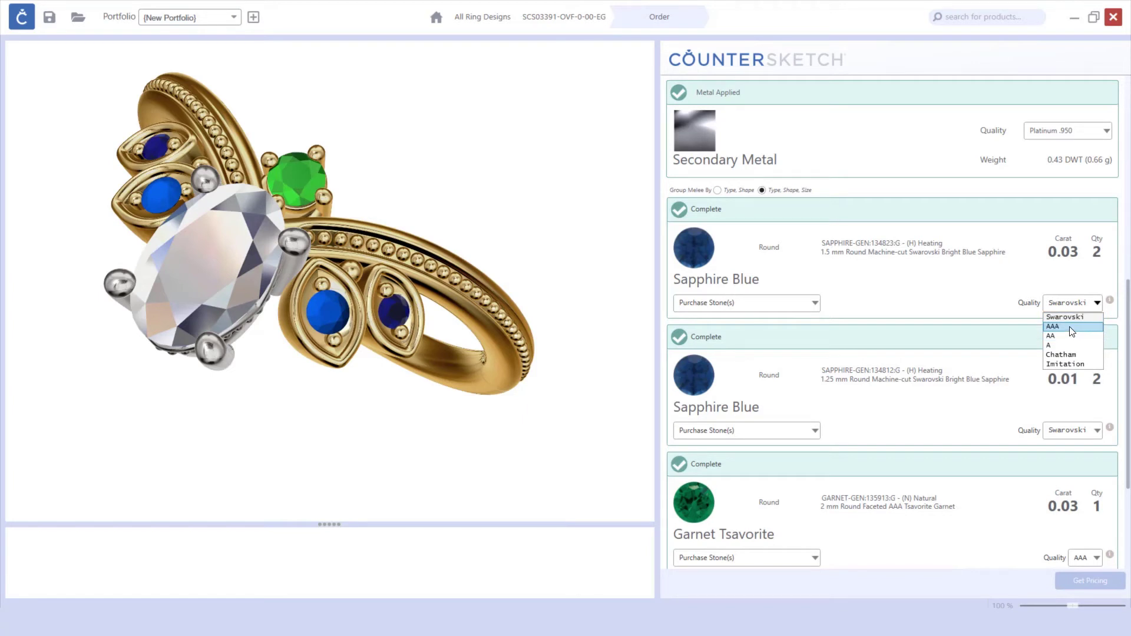
pyautogui.click(1070, 327)
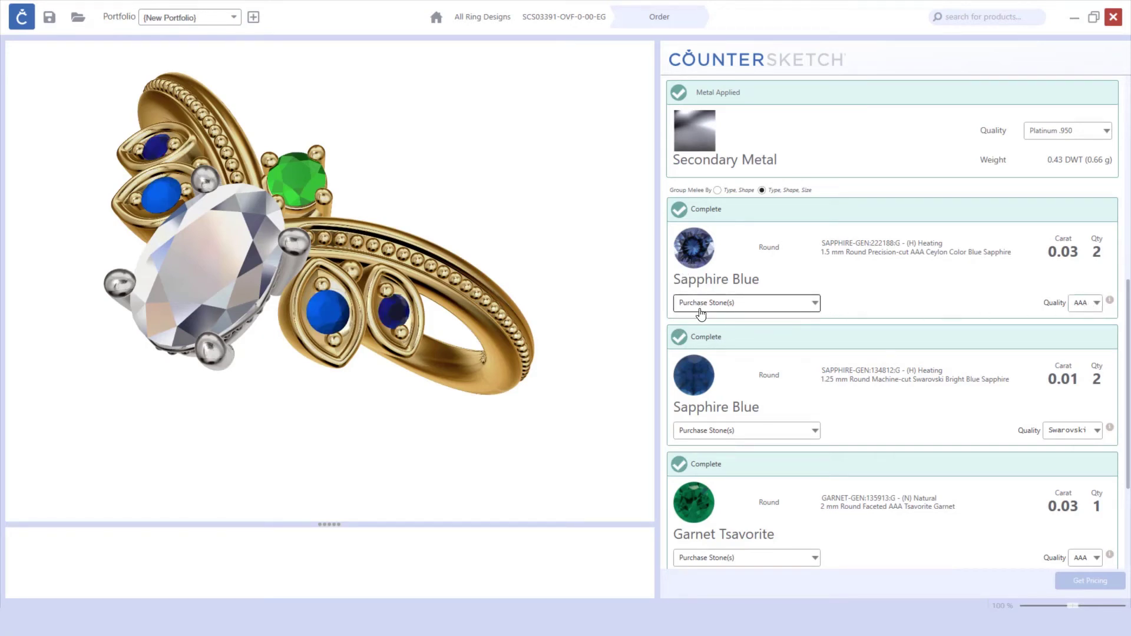
pyautogui.click(815, 304)
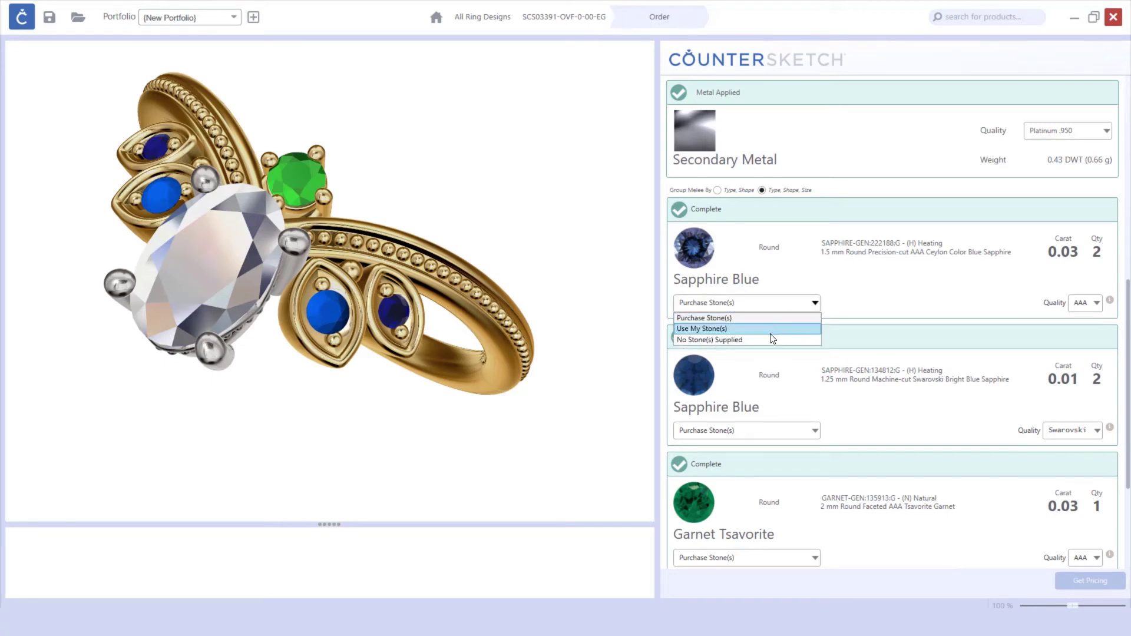
pyautogui.click(888, 309)
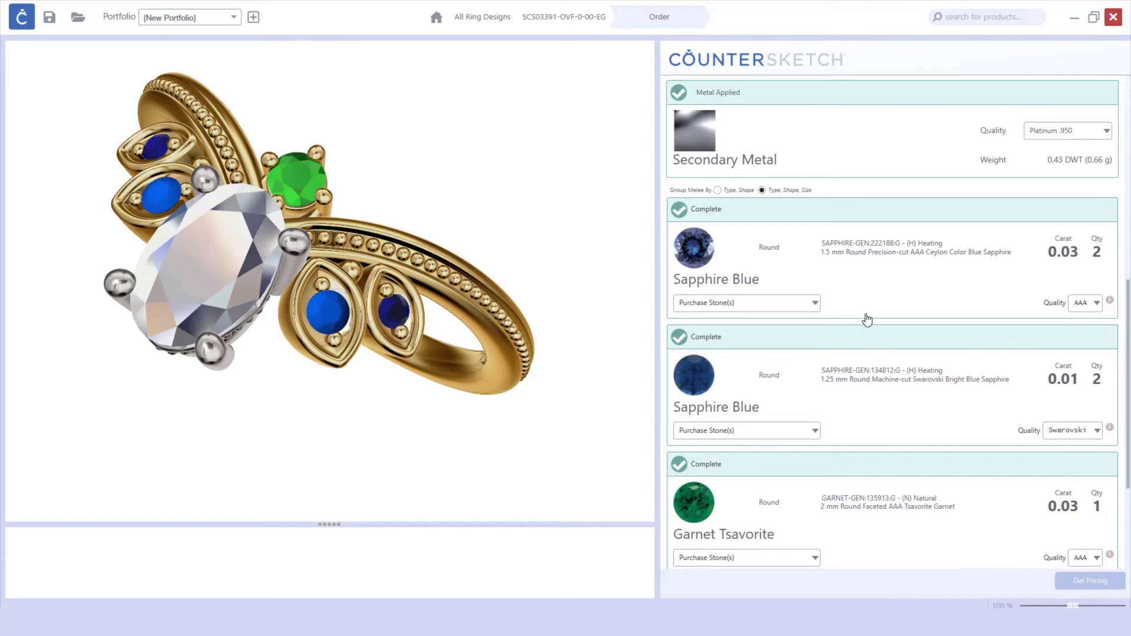
pyautogui.click(1098, 432)
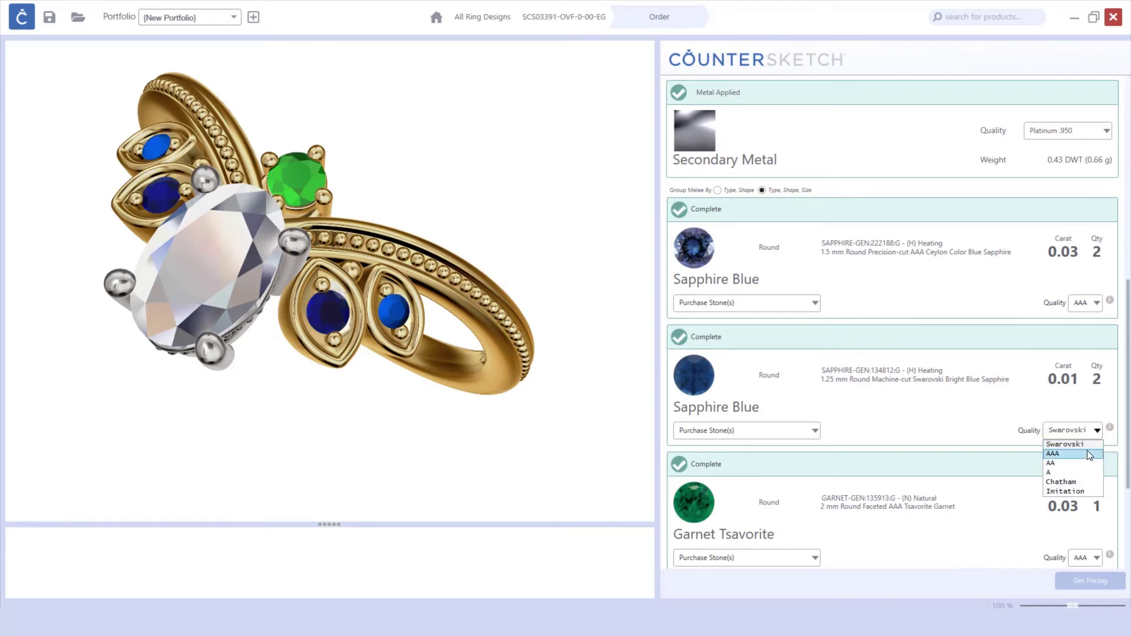
pyautogui.click(1078, 463)
# Review the supply and quality options for the round tsavorite garnet
pyautogui.scroll(-3, 936, 408)
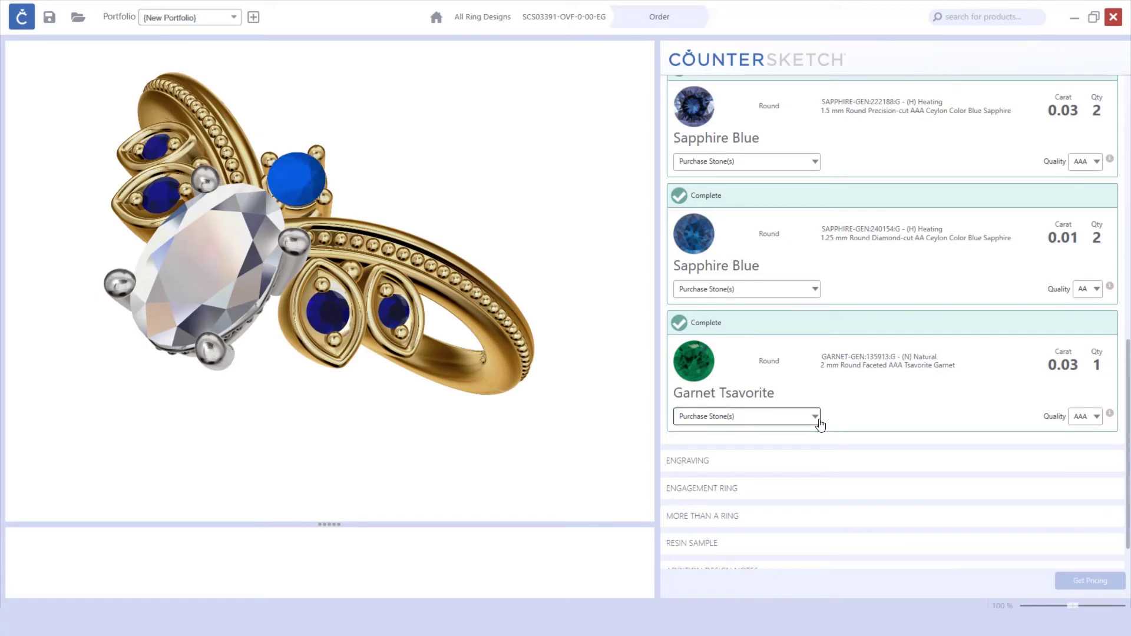
pyautogui.click(819, 420)
pyautogui.click(820, 421)
pyautogui.click(1099, 418)
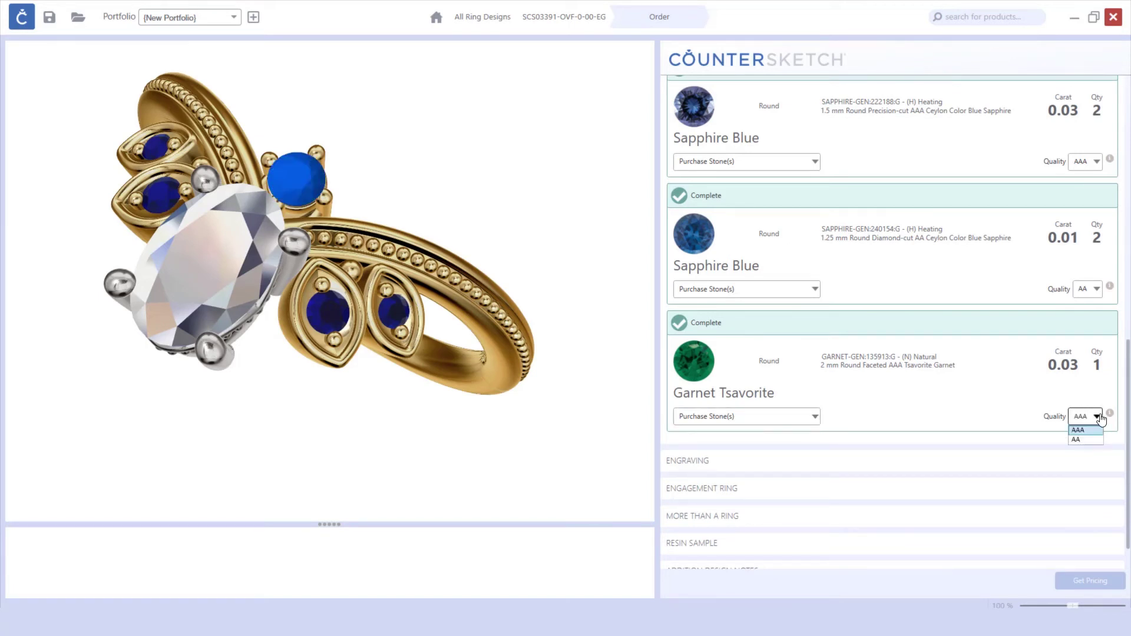
pyautogui.click(1100, 418)
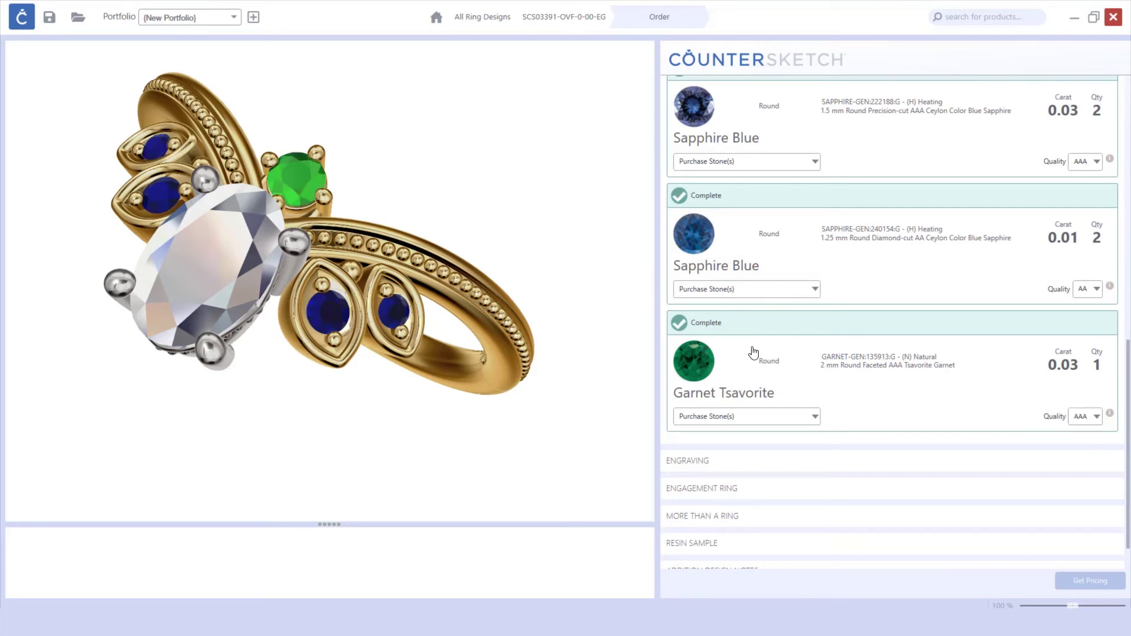
# Add a custom engraving to the ring with the text "Happy Birthda"
pyautogui.scroll(-1, 900, 459)
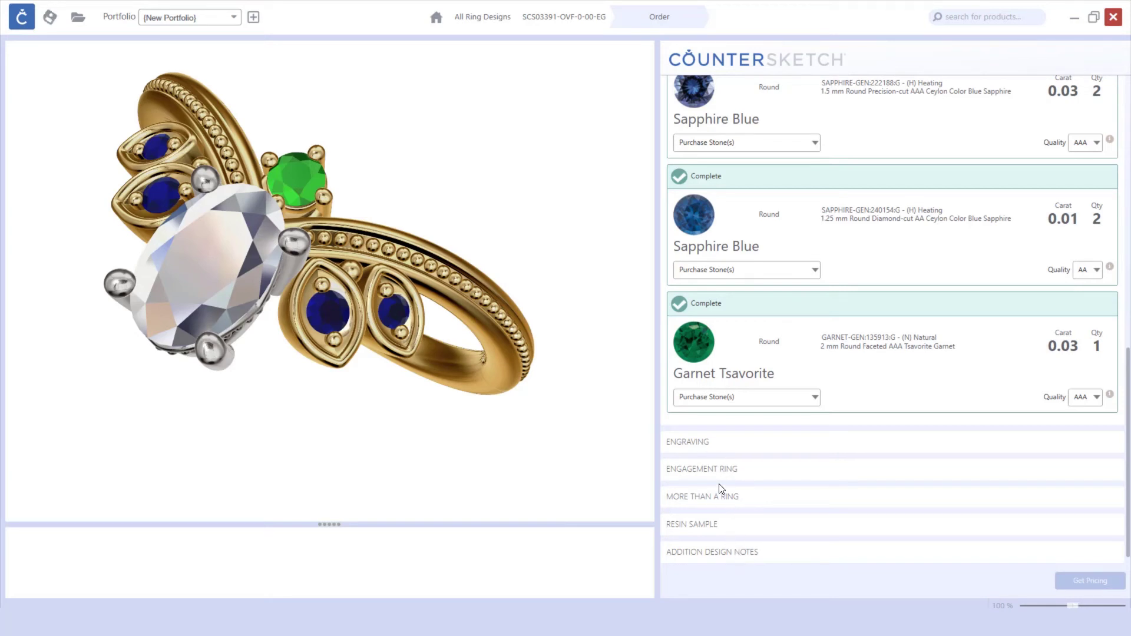
pyautogui.click(697, 445)
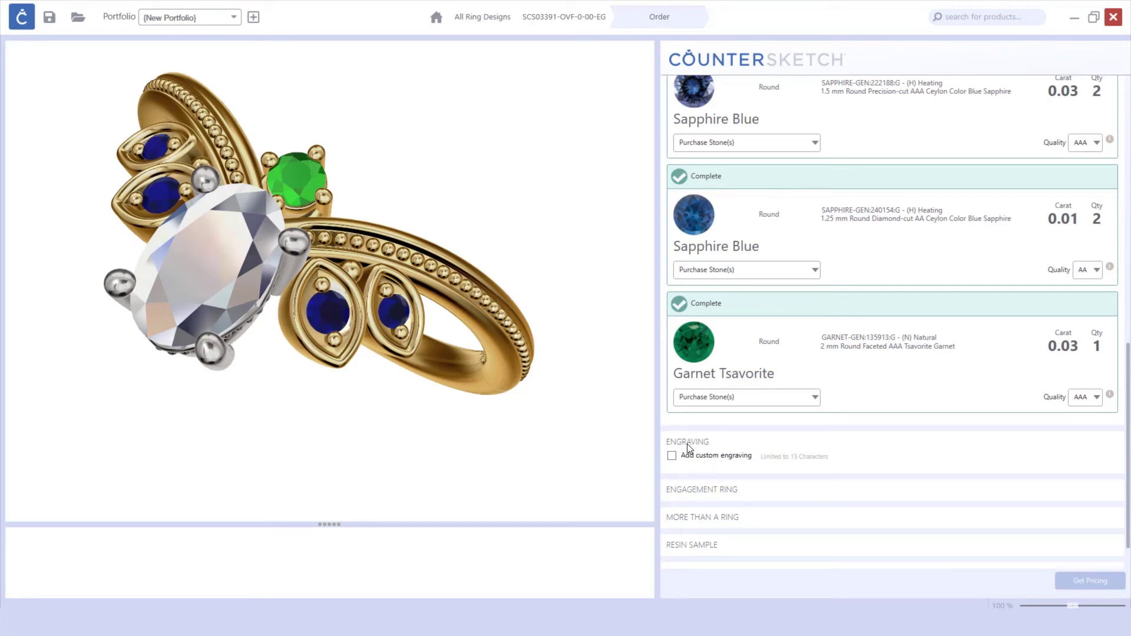
pyautogui.click(673, 456)
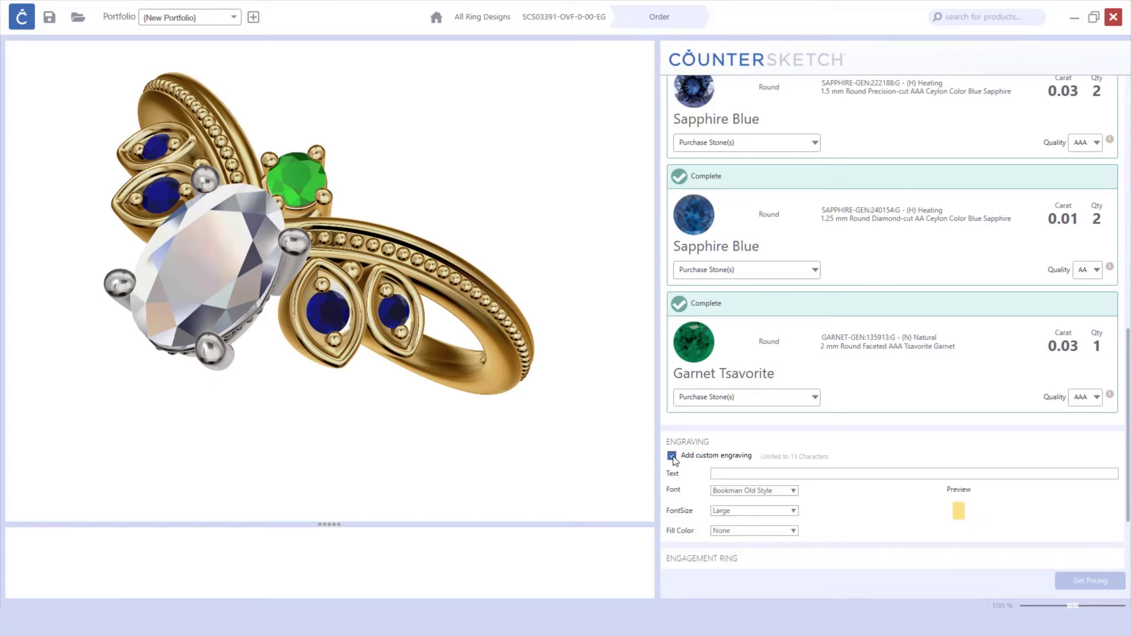
pyautogui.click(746, 474)
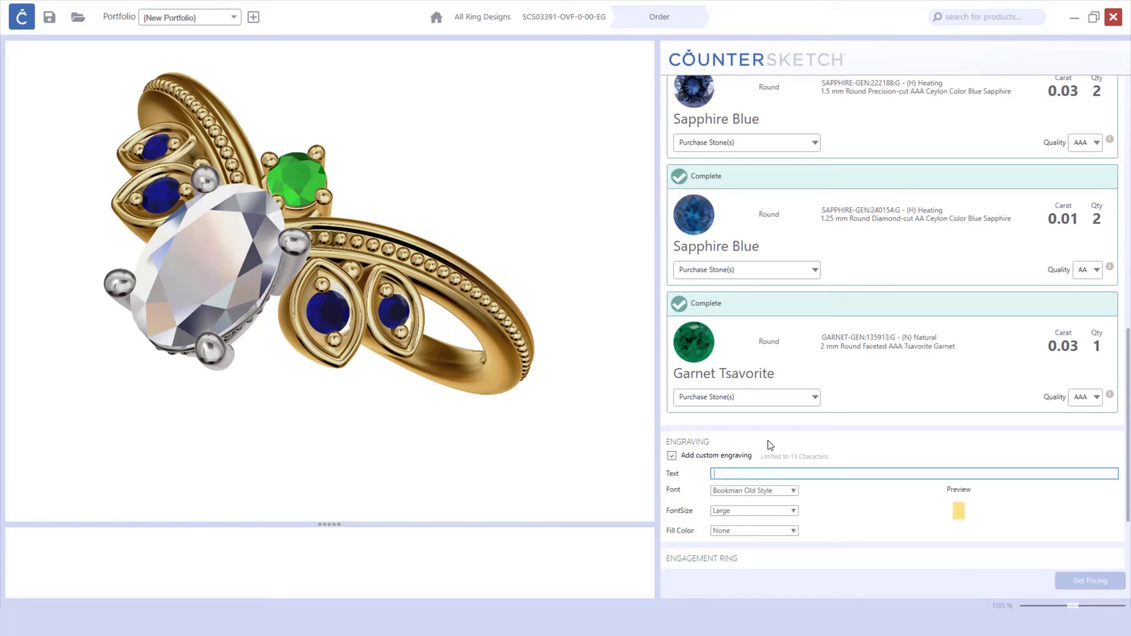
pyautogui.write('Happy Birthda')
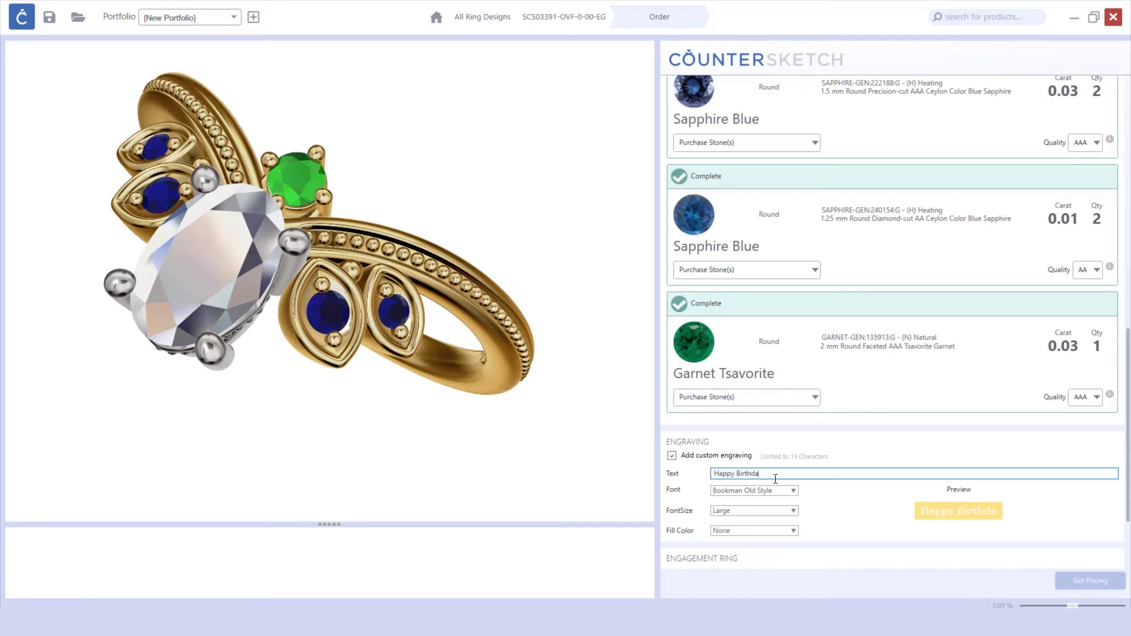
# Set the engraving's font to Edwardian Script ITC and its fill color to Blue
pyautogui.click(794, 491)
pyautogui.click(776, 527)
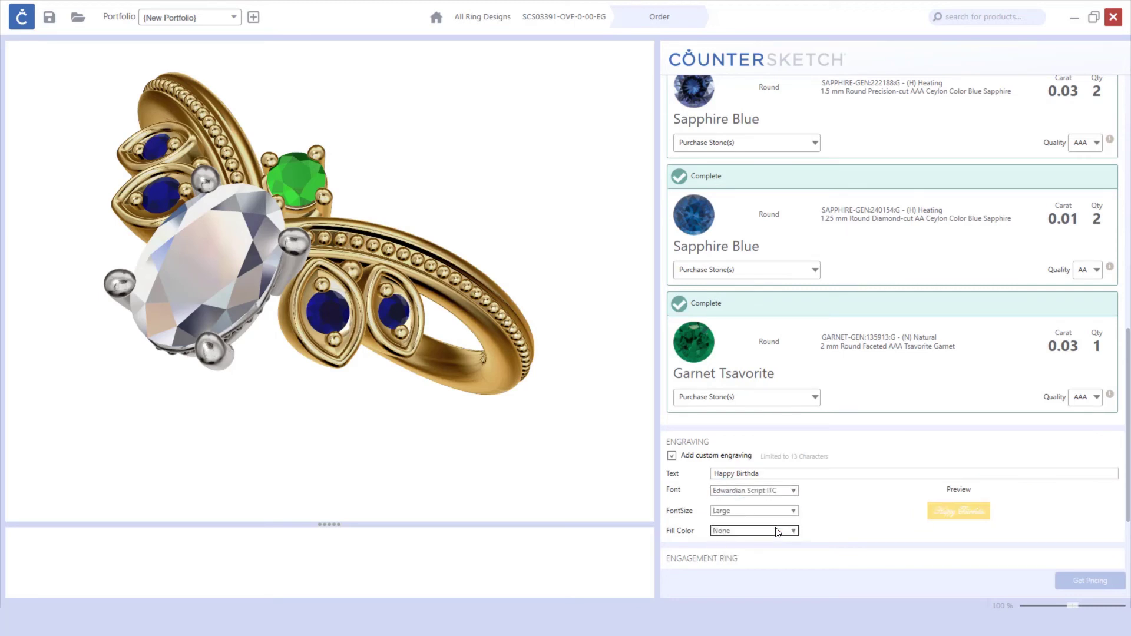
pyautogui.click(794, 532)
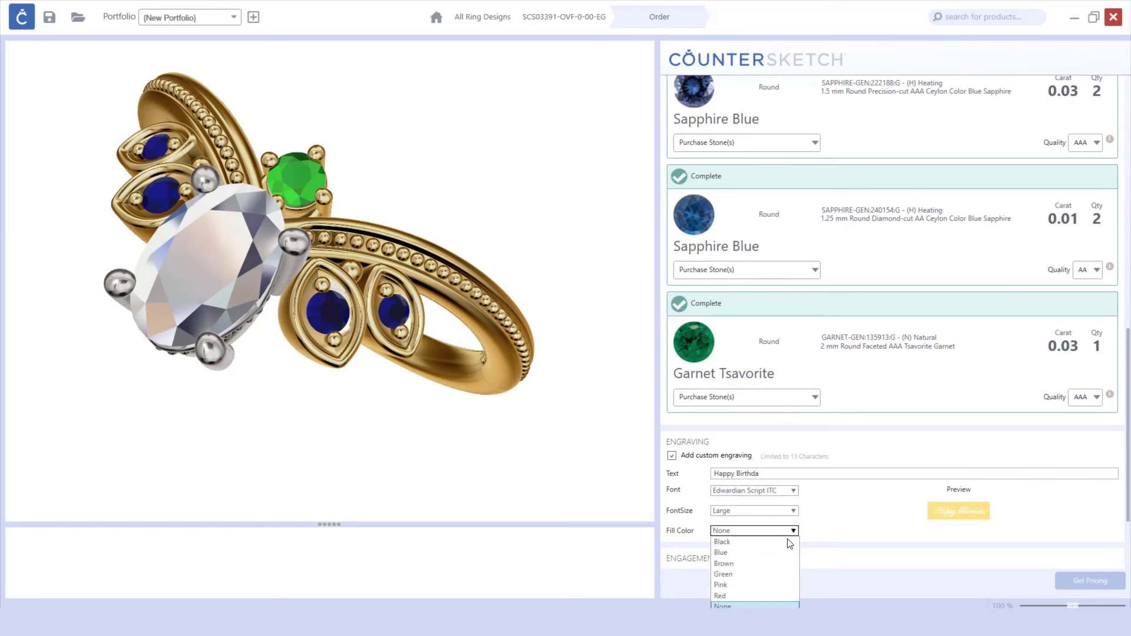
pyautogui.click(772, 551)
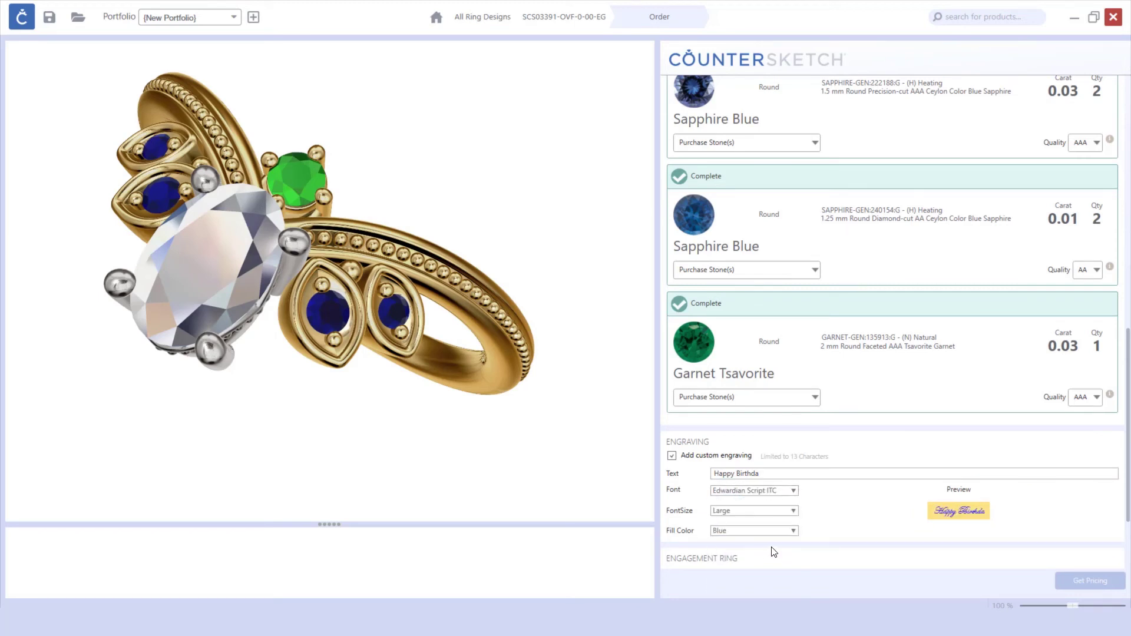
# Mark the ring as a matching band to a previous engagement ring
pyautogui.scroll(-3, 809, 472)
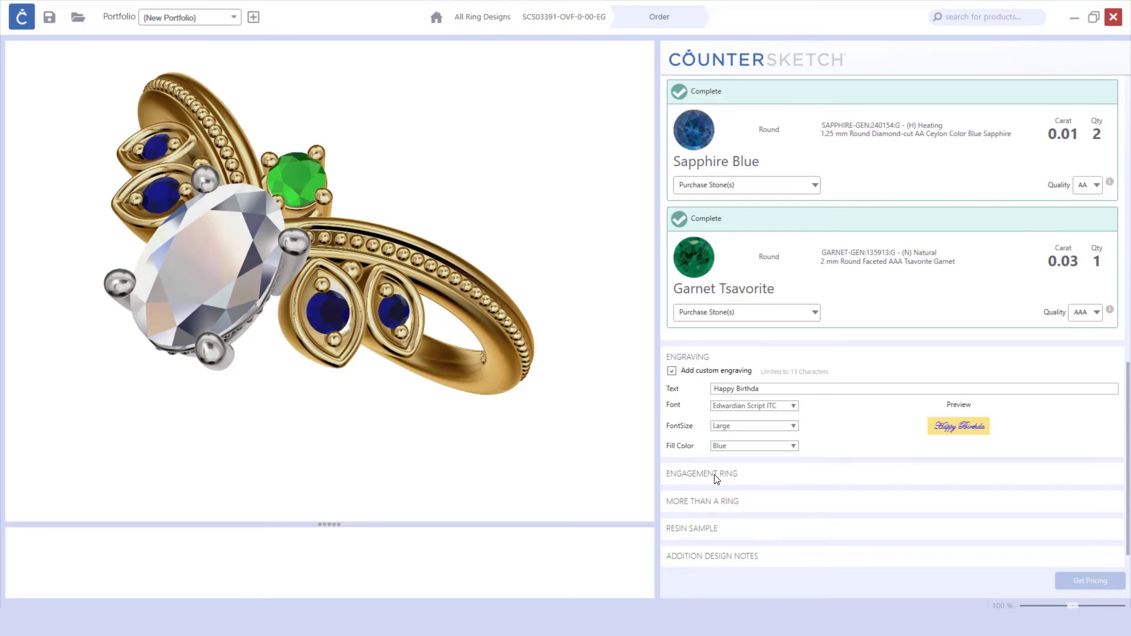
pyautogui.click(716, 474)
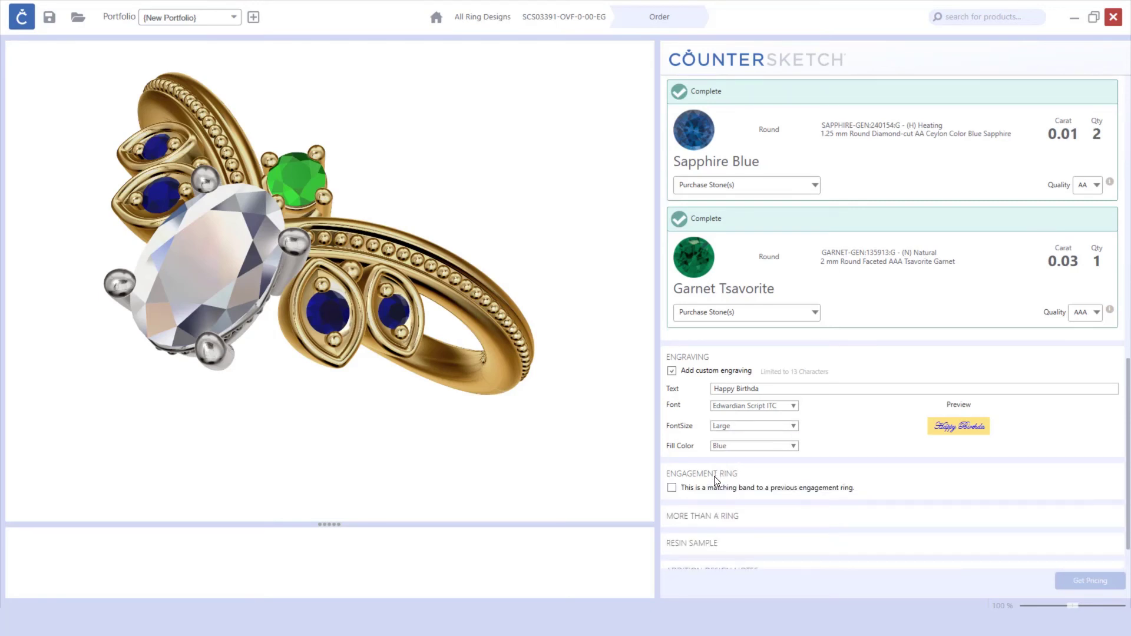
pyautogui.click(672, 488)
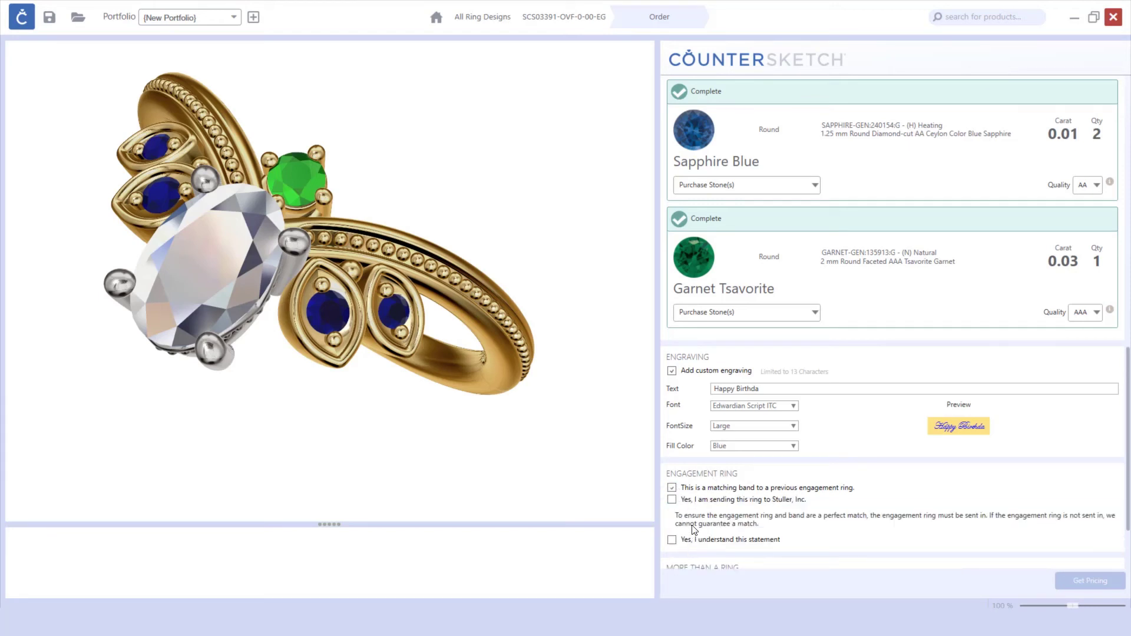
pyautogui.click(713, 475)
# Review the order's look book and digital image options, and the choices for sending a resin sample
pyautogui.click(717, 502)
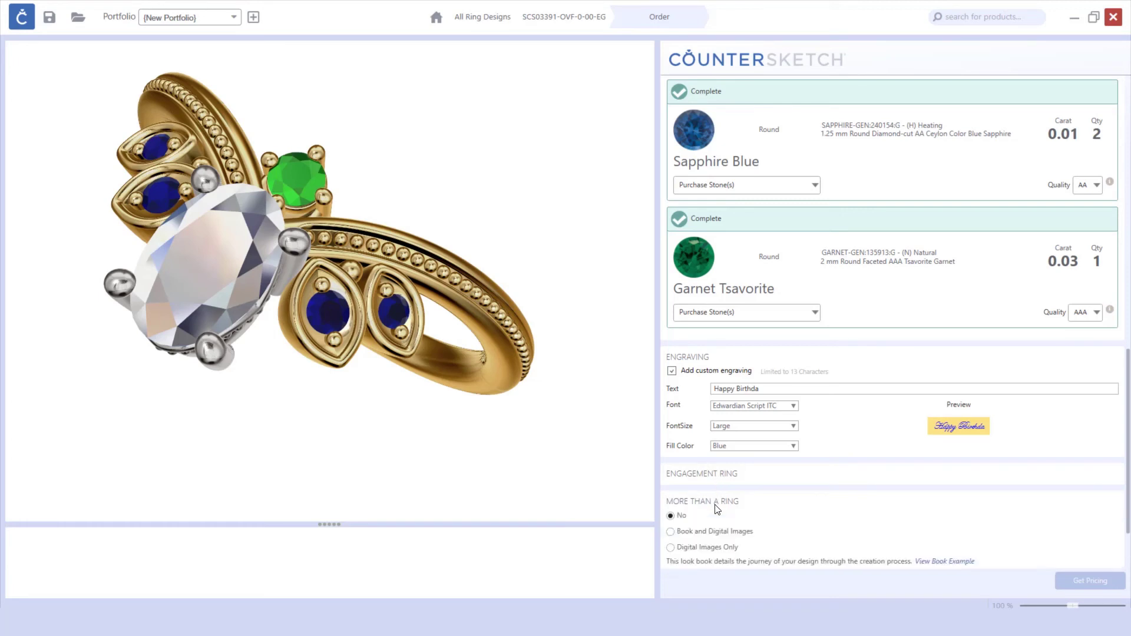
pyautogui.scroll(-2, 739, 512)
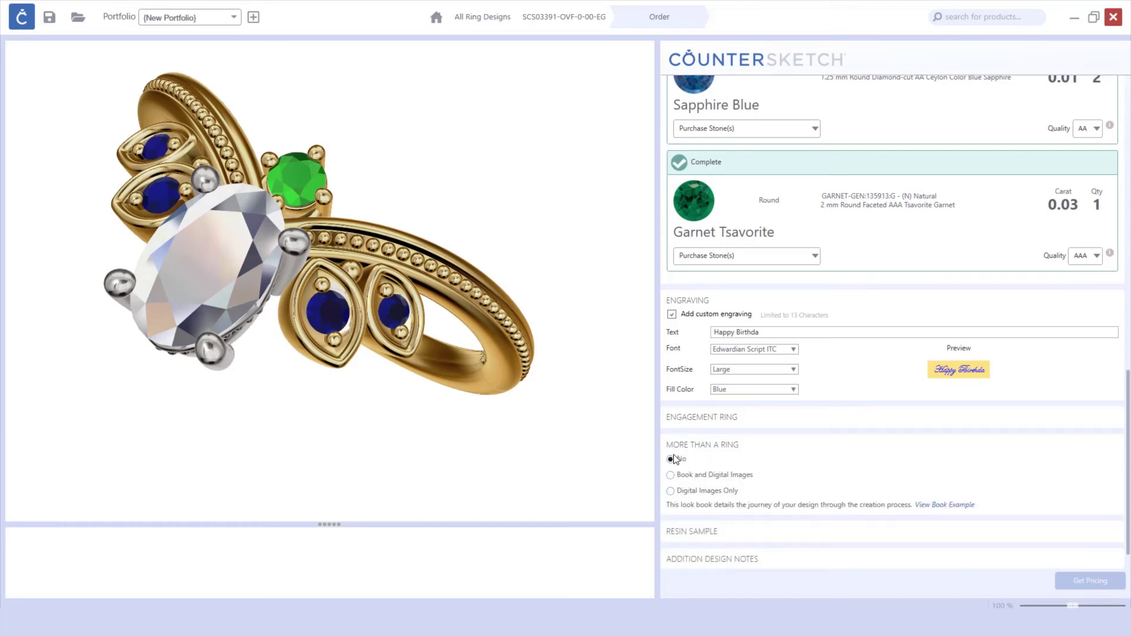
pyautogui.click(709, 446)
pyautogui.click(698, 526)
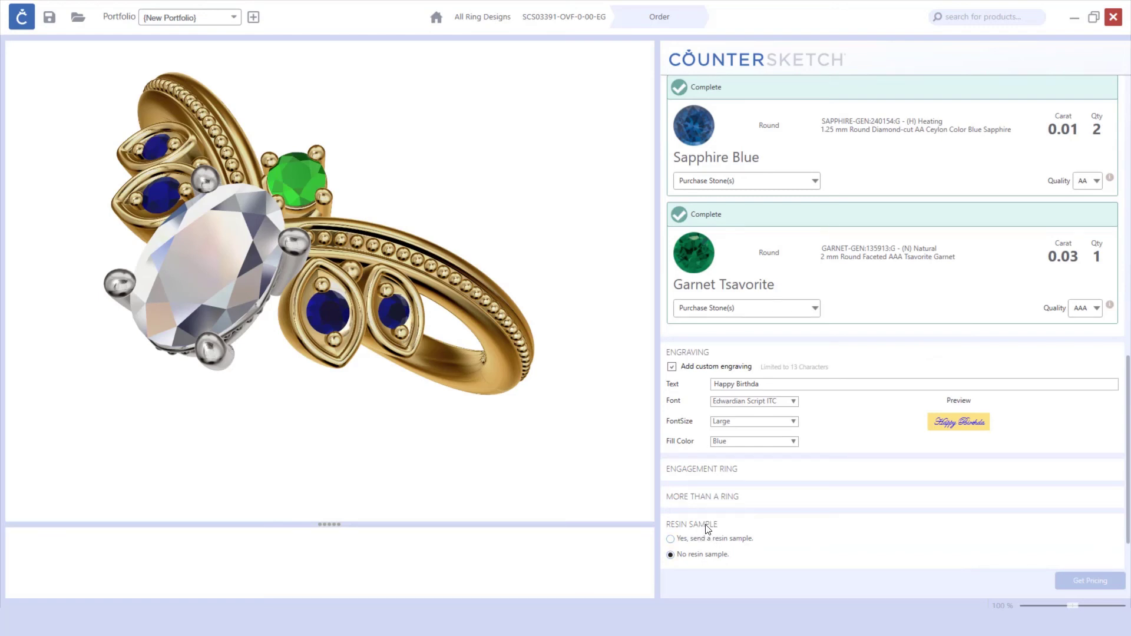
pyautogui.click(707, 526)
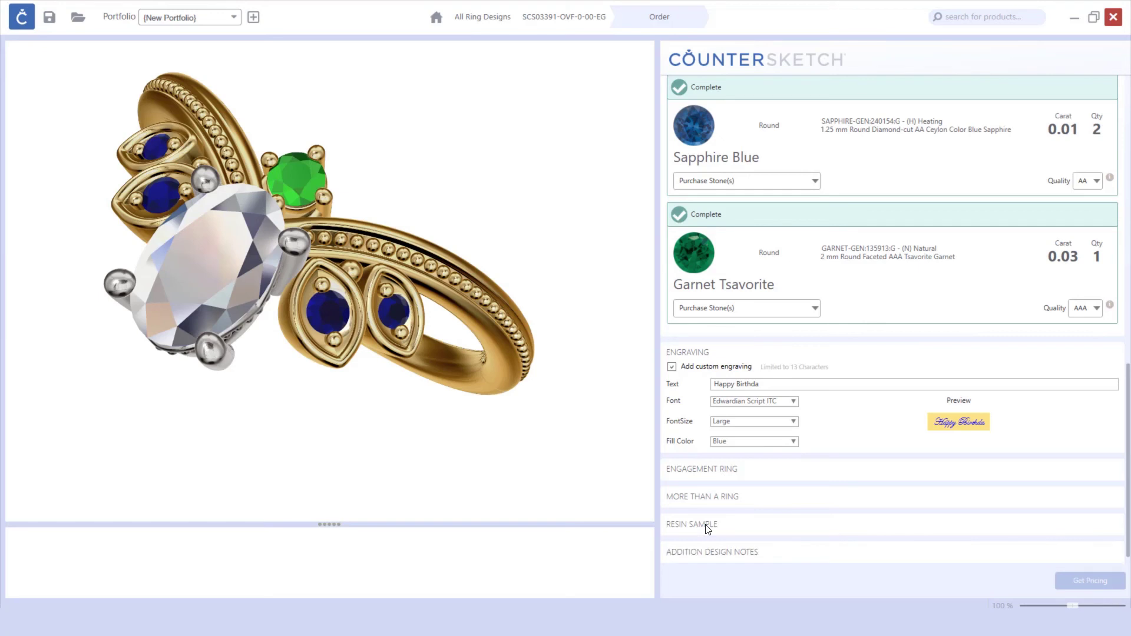
# Examine the additional design notes section, including its notes field and CAD document upload option
pyautogui.click(744, 553)
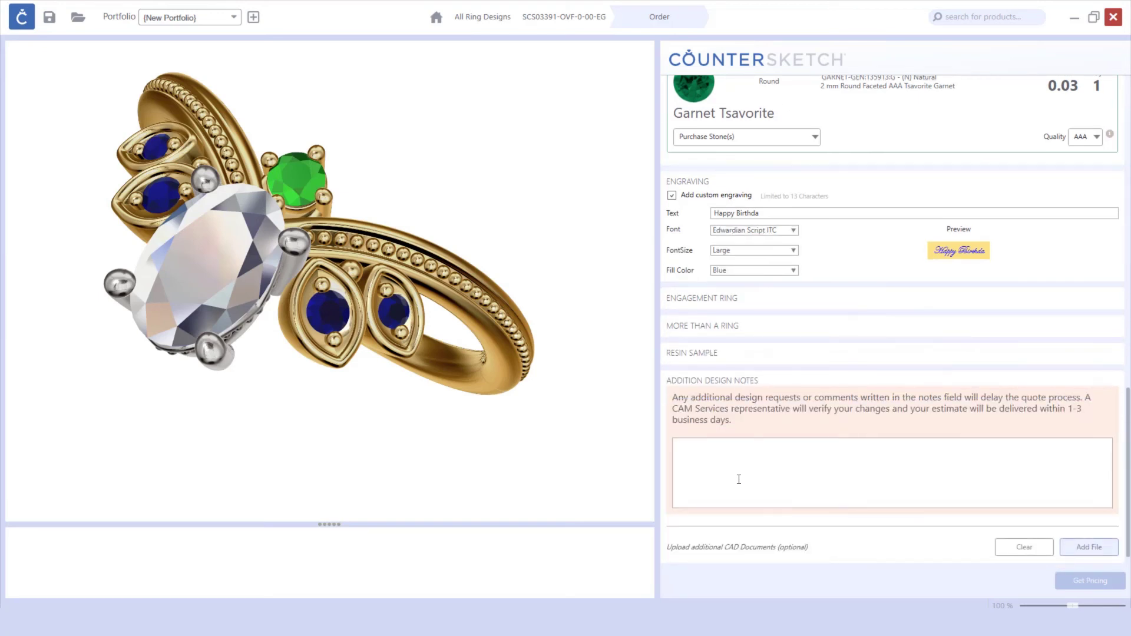
pyautogui.click(702, 453)
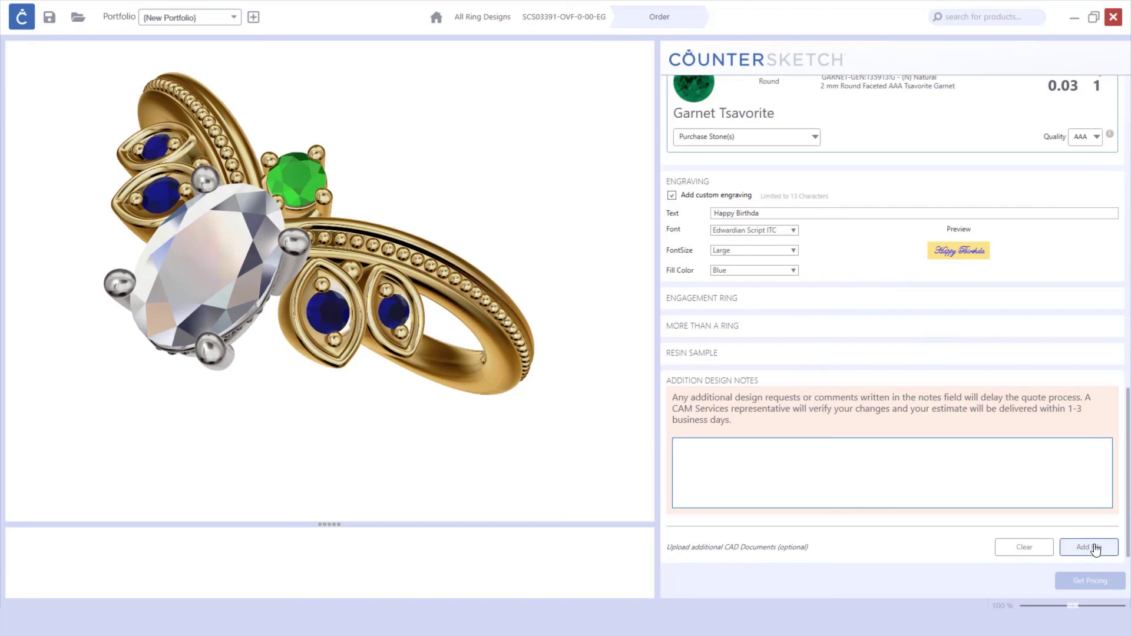
pyautogui.click(724, 380)
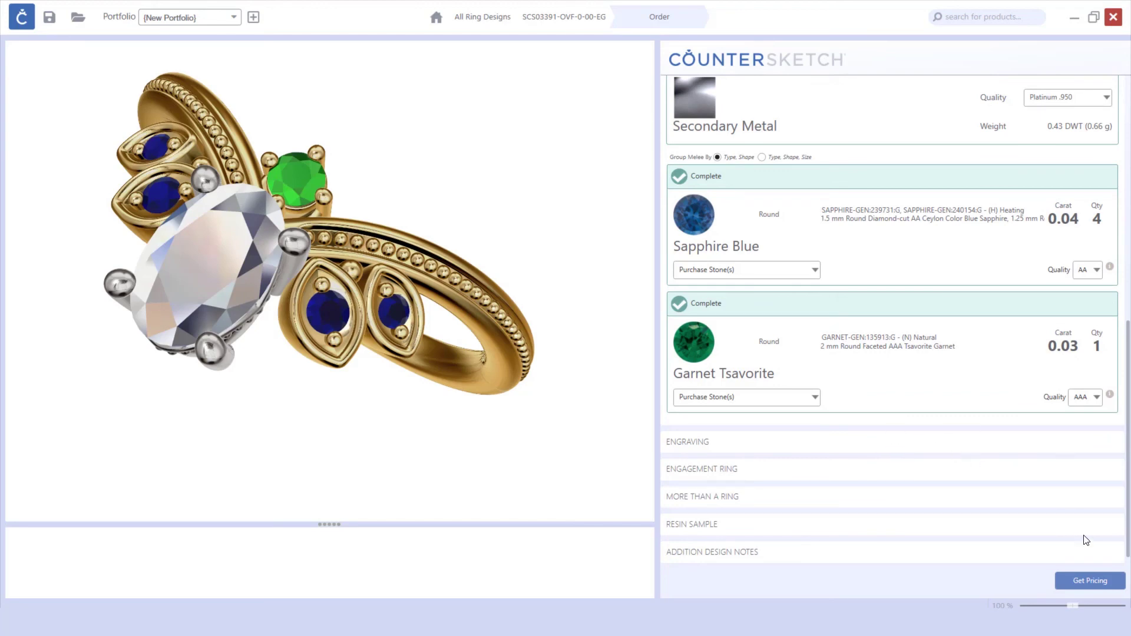
# Get pricing for the ring order and enable SMS notifications for it
pyautogui.click(1103, 586)
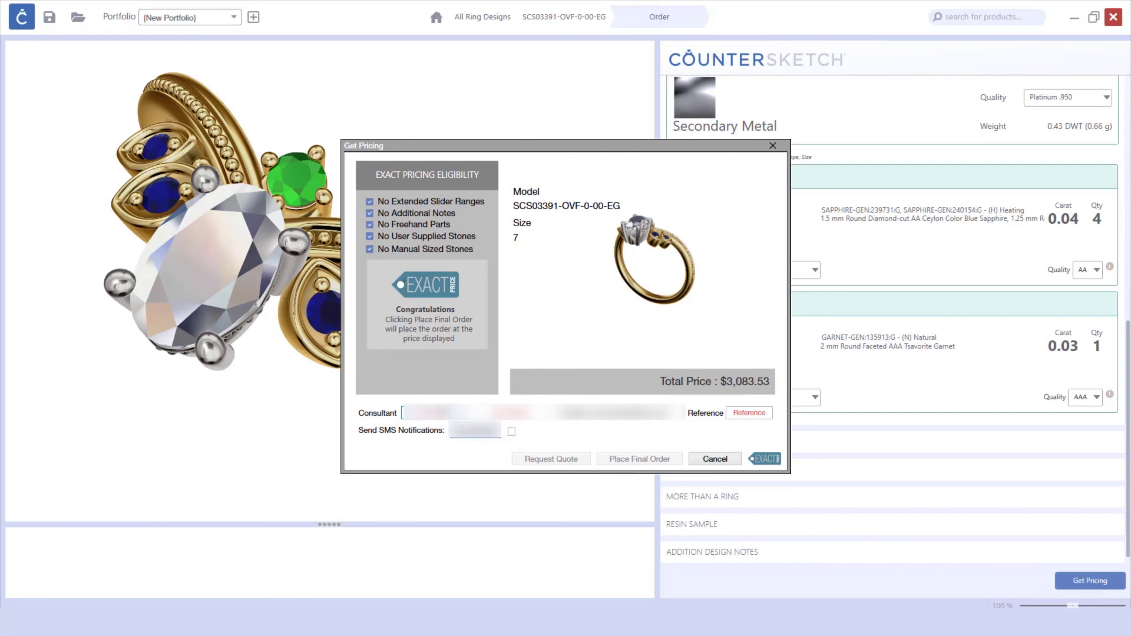
pyautogui.click(511, 432)
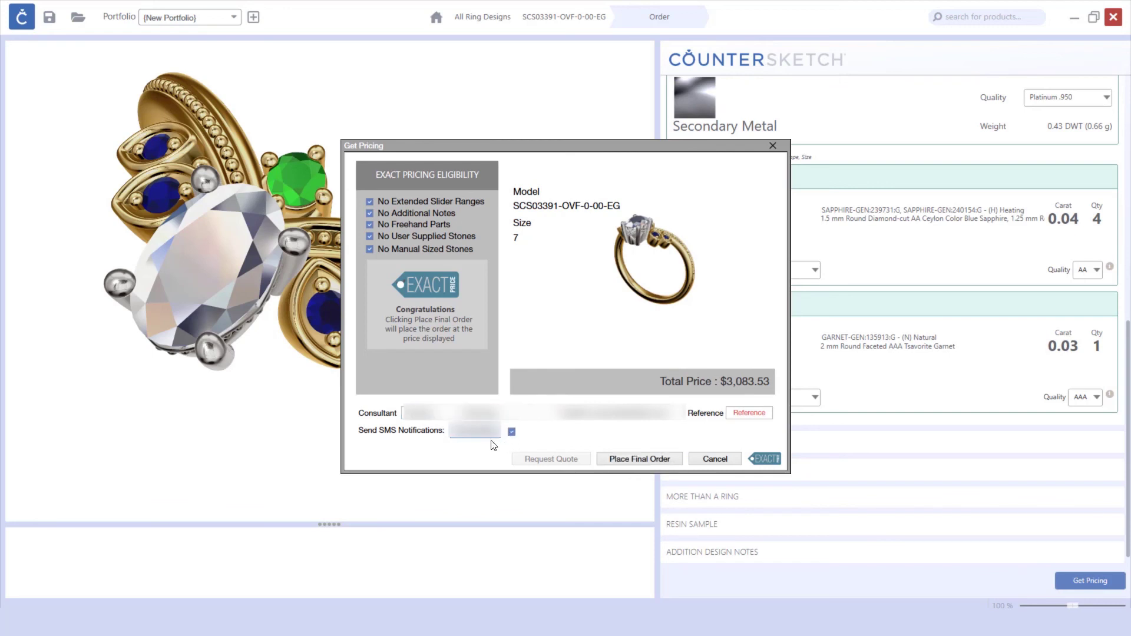